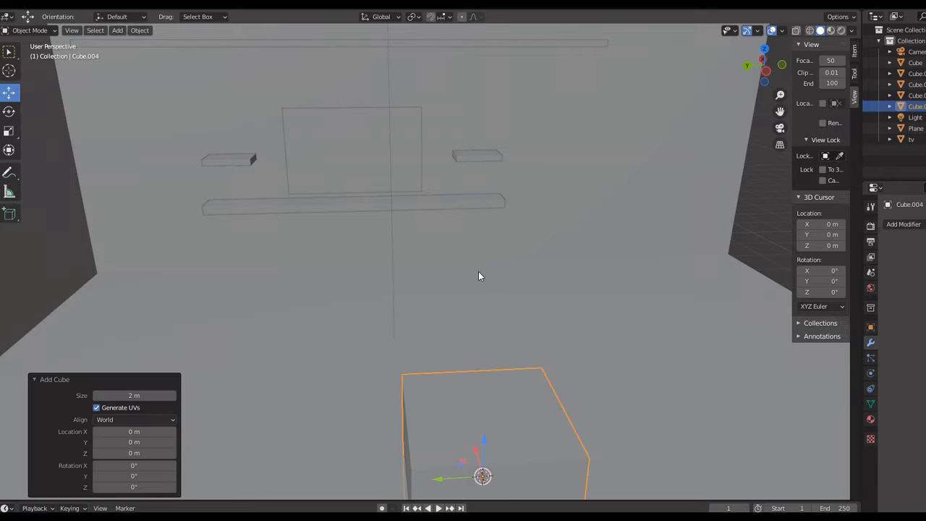
# Raise the new cube about 2.73 m, scale it uniformly by about 0.321 and open its mesh for editing
pyautogui.moveTo(484, 441); pyautogui.dragTo(387, 298)
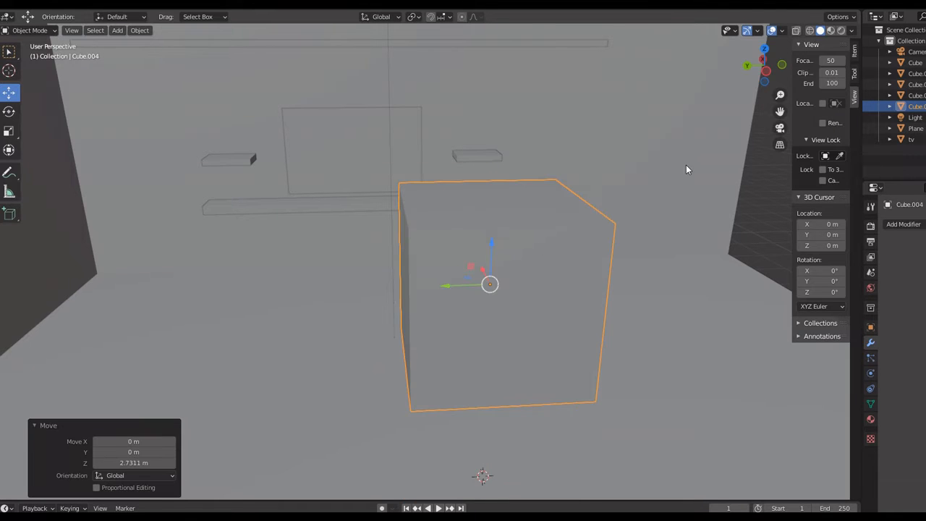
pyautogui.press('KP_1')
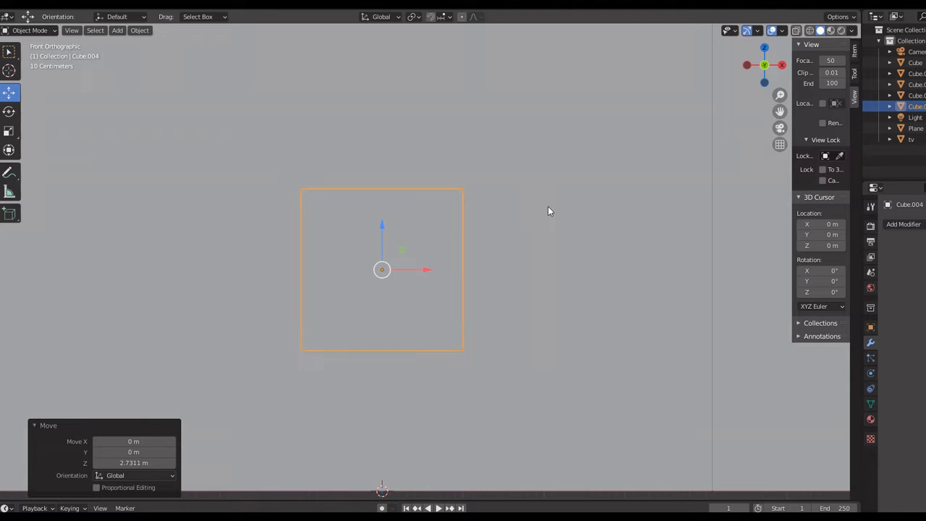
pyautogui.press('s')
pyautogui.click(434, 248)
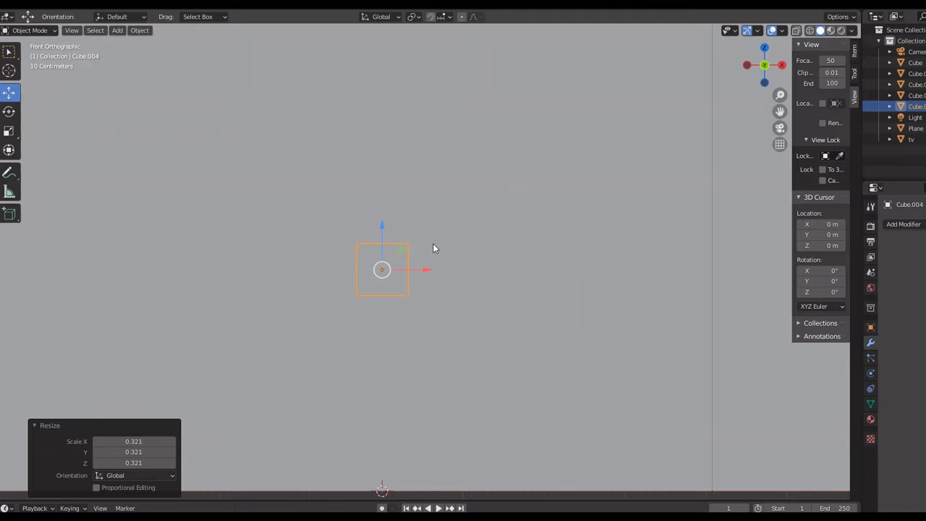
pyautogui.press('Tab')
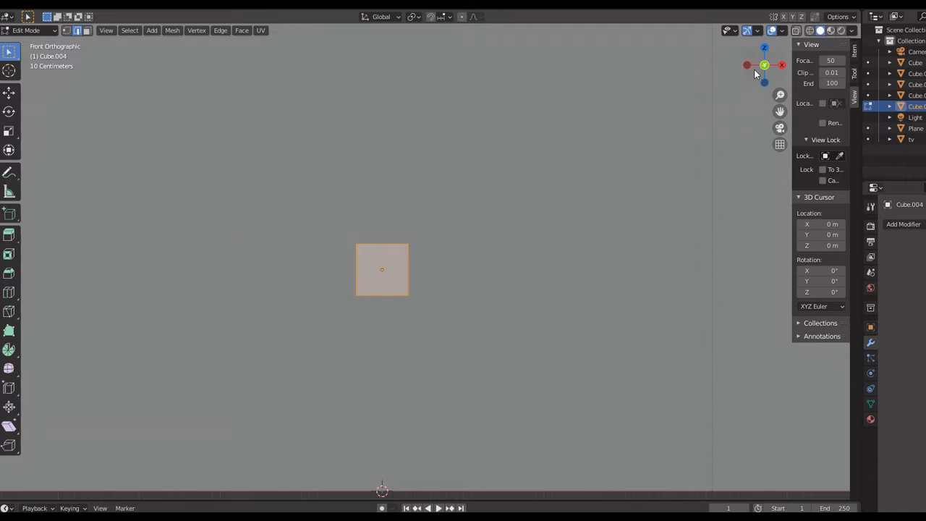
# Try a bevel about 0.323 m wide with 23 segments on all of the cube's edges
pyautogui.moveTo(754, 74); pyautogui.dragTo(852, 79)
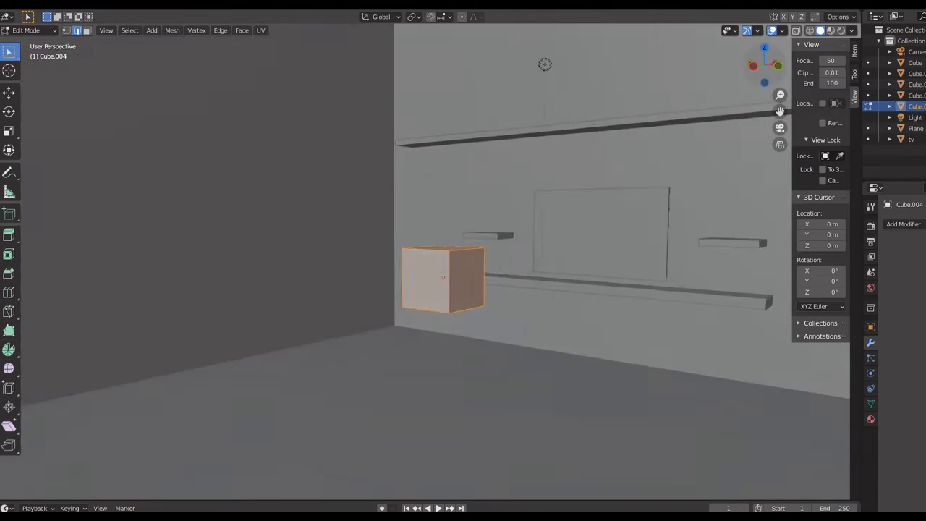
pyautogui.moveTo(506, 225); pyautogui.dragTo(520, 225, button='middle')
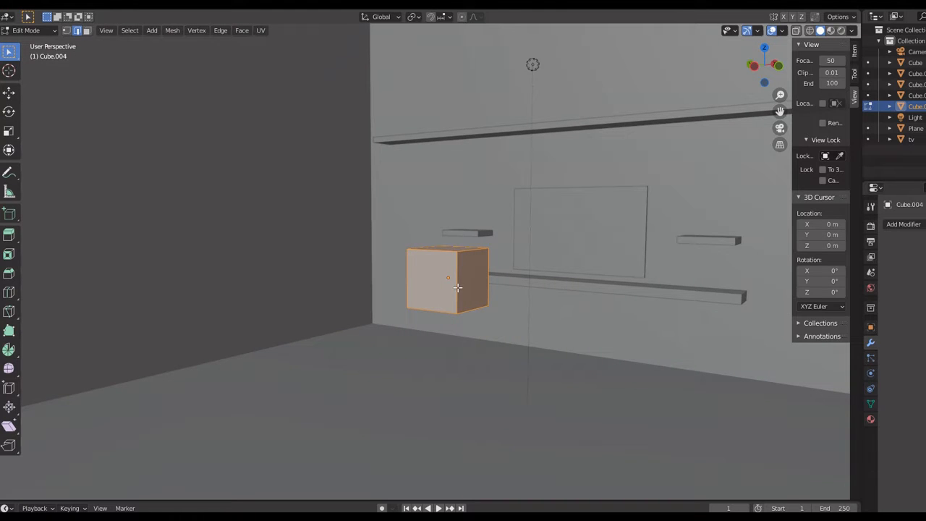
pyautogui.press('i')
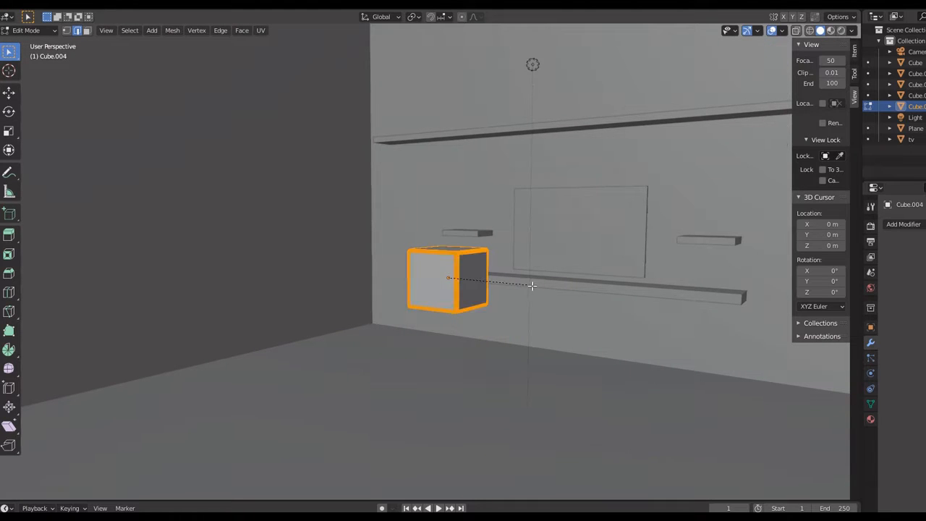
pyautogui.click(533, 286)
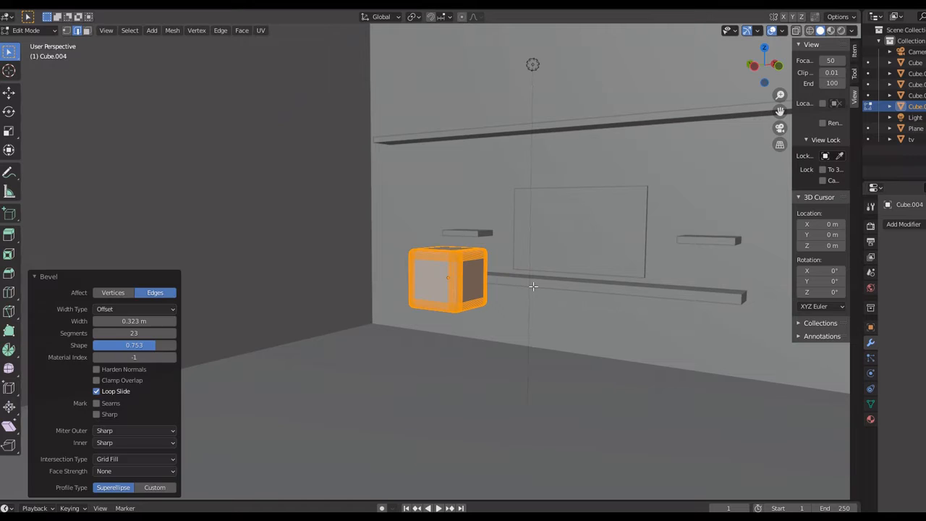
pyautogui.hotkey('ctrl', 'z')
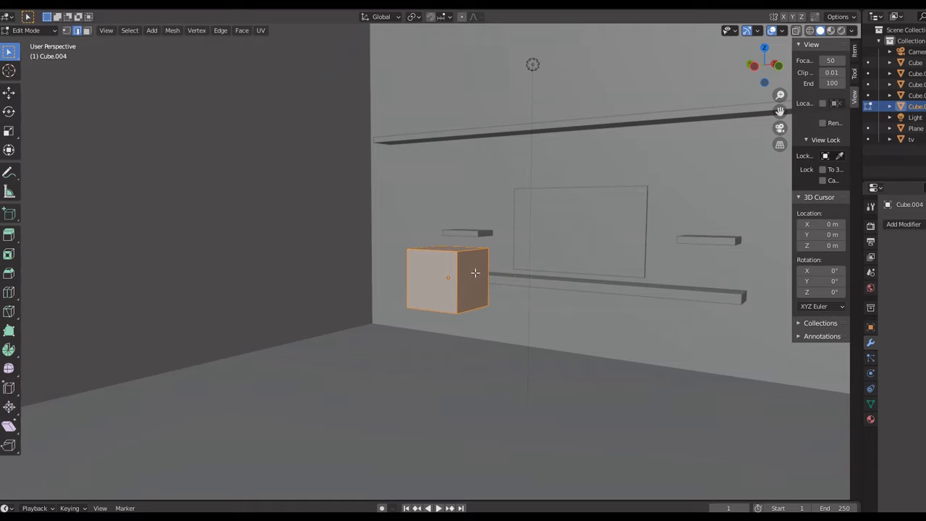
# Switch to face selection and select the cube's side face perpendicular to the Y axis
pyautogui.click(86, 30)
pyautogui.click(483, 278)
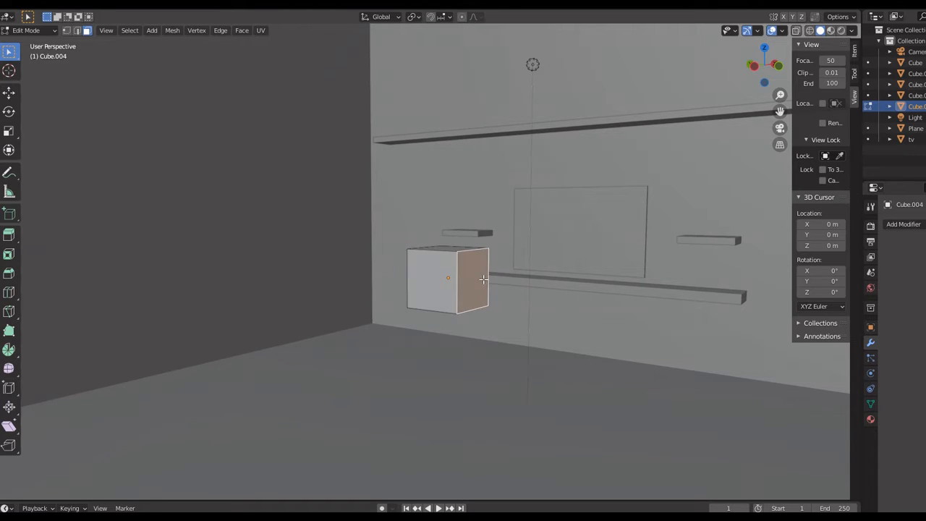
# Try to move the selected face about 0.44 m along the X axis
pyautogui.press('KP_1')
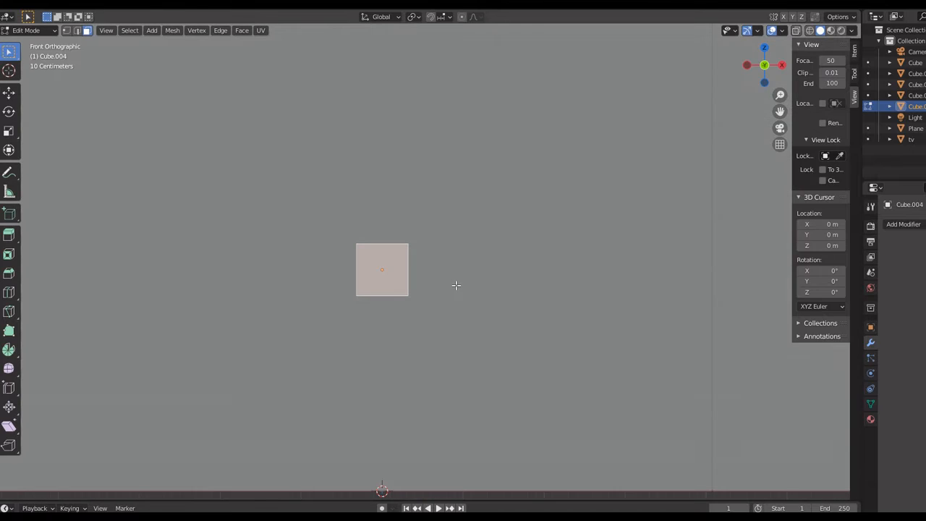
pyautogui.press('g')
pyautogui.press('x')
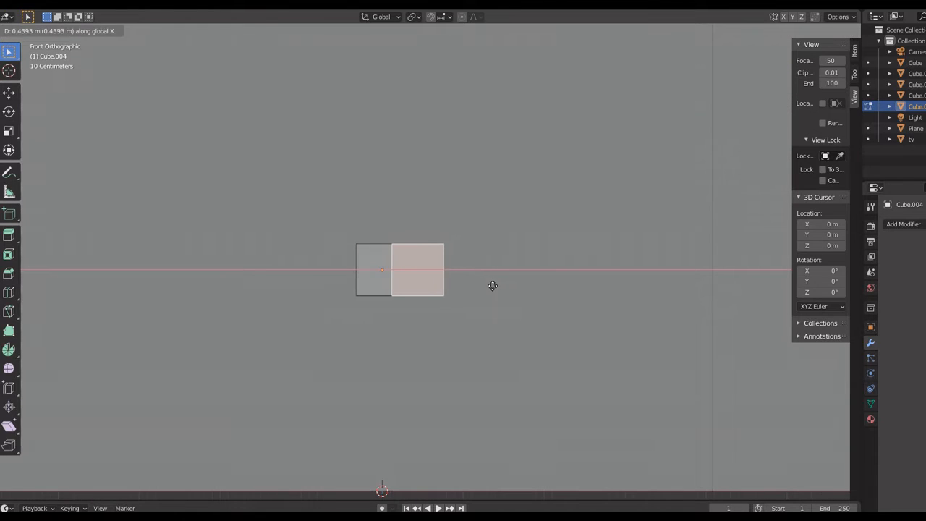
pyautogui.click(492, 285)
pyautogui.hotkey('ctrl', 'z')
# Move the selected side face about 1.95 m in the negative Y direction to stretch the cube into a long block
pyautogui.click(764, 65)
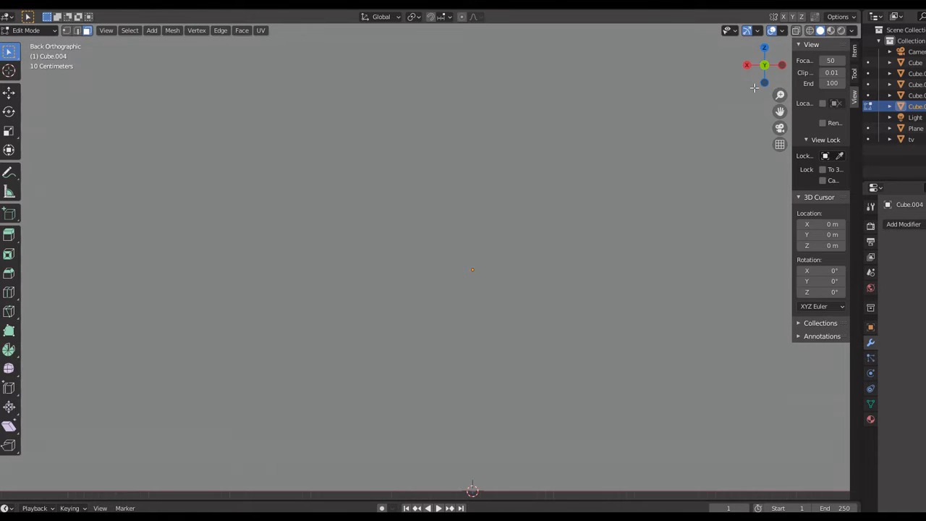
pyautogui.click(764, 65)
pyautogui.moveTo(757, 76); pyautogui.dragTo(918, 80)
pyautogui.moveTo(785, 52); pyautogui.dragTo(781, 52)
pyautogui.press('KP_3')
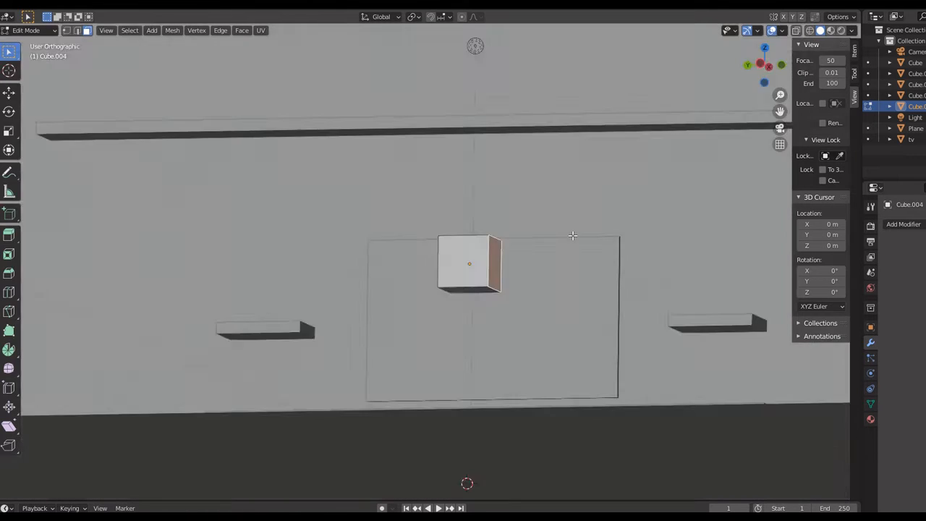
pyautogui.press('ctrl+KP_3')
pyautogui.press('g')
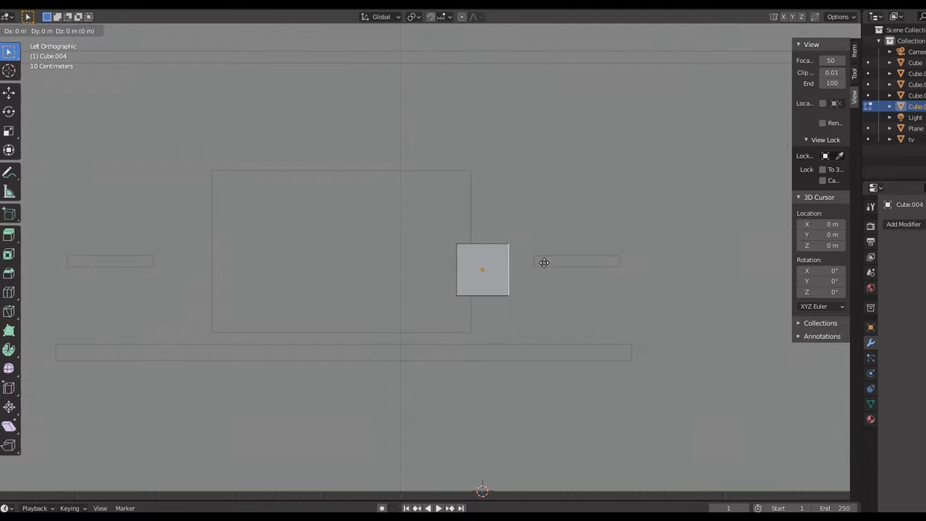
pyautogui.press('y')
pyautogui.click(703, 254)
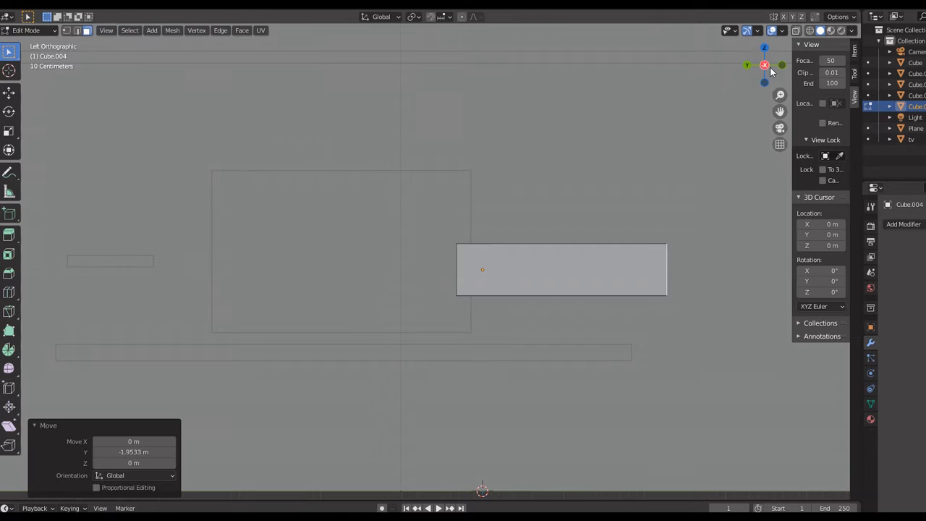
# Bevel the block's four top edges and the two vertical edges of its long front face about 0.421 m wide with 23 segments
pyautogui.moveTo(772, 72); pyautogui.dragTo(708, 86)
pyautogui.click(574, 279)
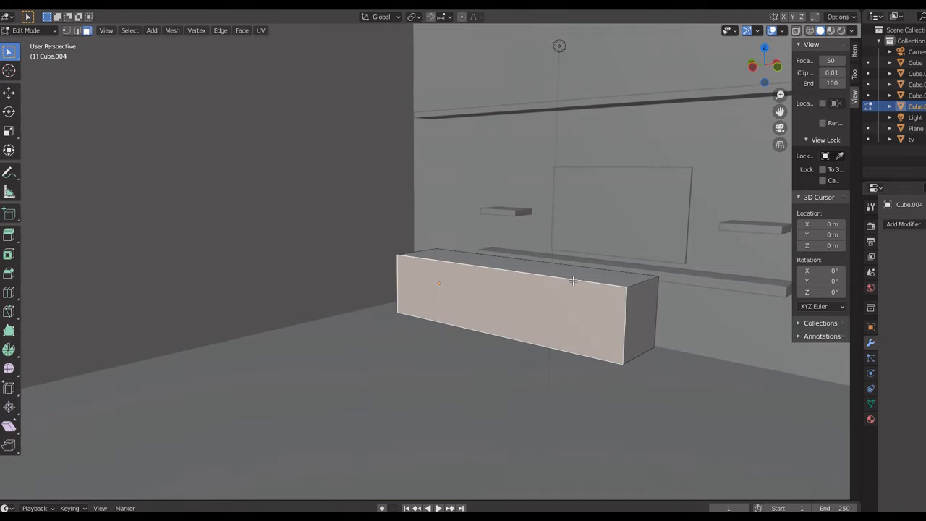
pyautogui.click(78, 30)
pyautogui.click(474, 266)
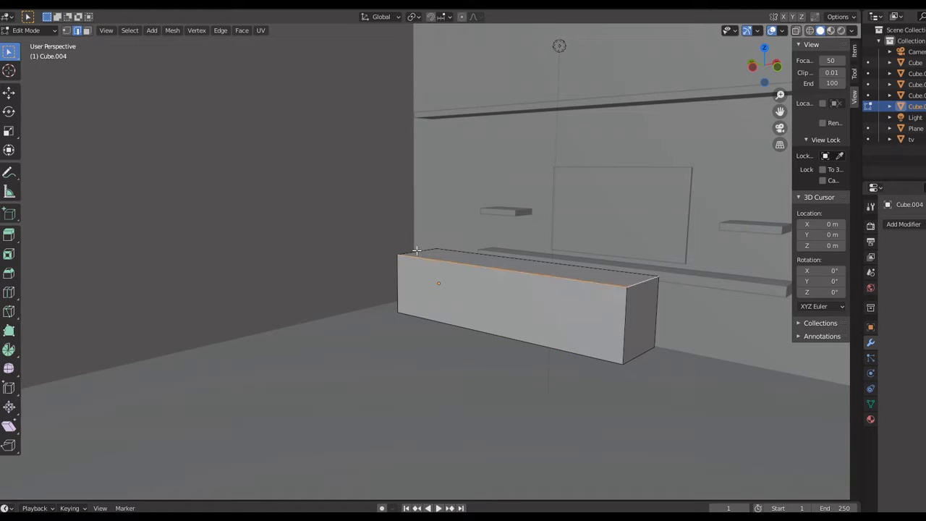
pyautogui.keyDown('shift'); pyautogui.click(460, 251); pyautogui.keyUp('shift')
pyautogui.keyDown('shift'); pyautogui.click(463, 252); pyautogui.keyUp('shift')
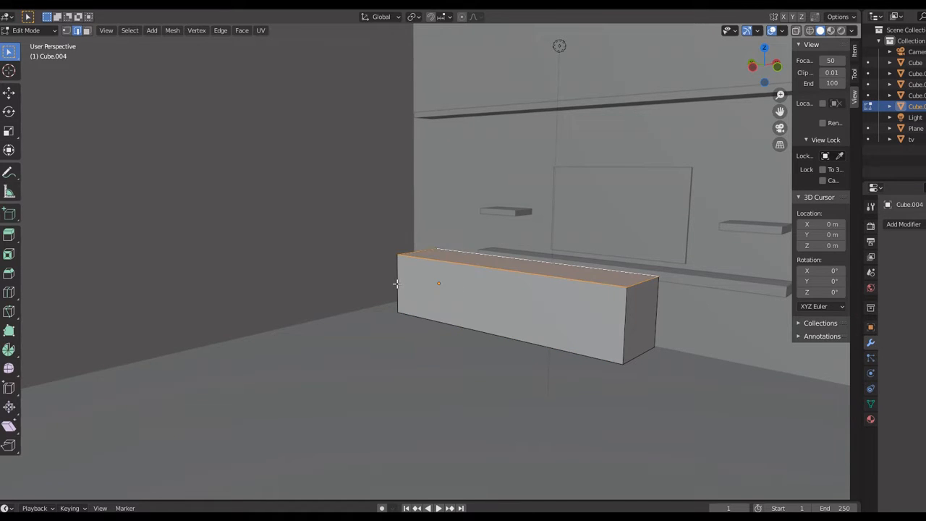
pyautogui.keyDown('shift'); pyautogui.click(626, 326); pyautogui.keyUp('shift')
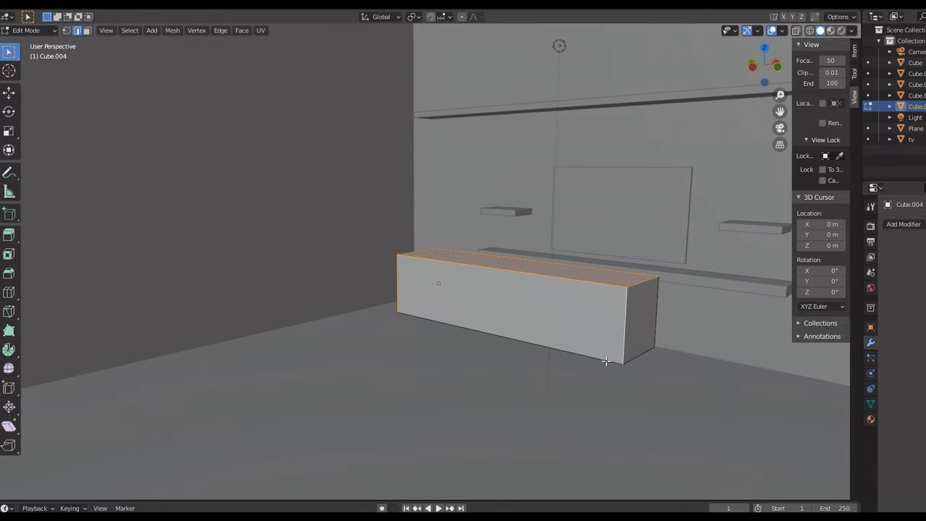
pyautogui.hotkey('ctrl', 'e')
pyautogui.click(487, 350)
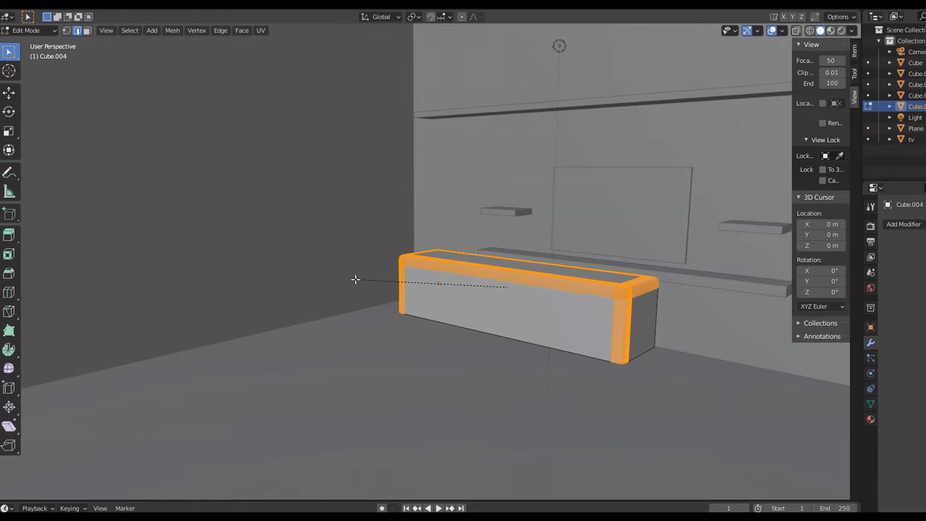
pyautogui.click(351, 280)
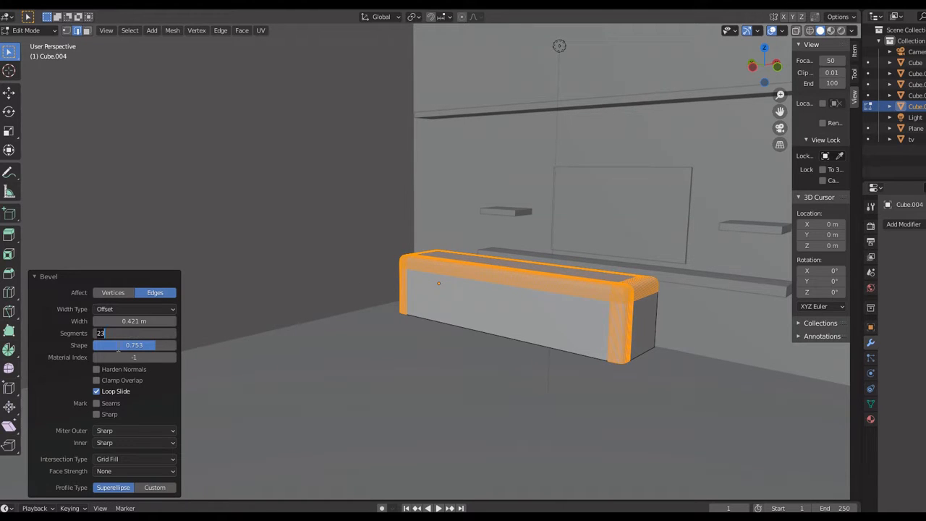
# Set the bevel shape to about 0.532 and return to Object Mode
pyautogui.moveTo(154, 346); pyautogui.dragTo(139, 349)
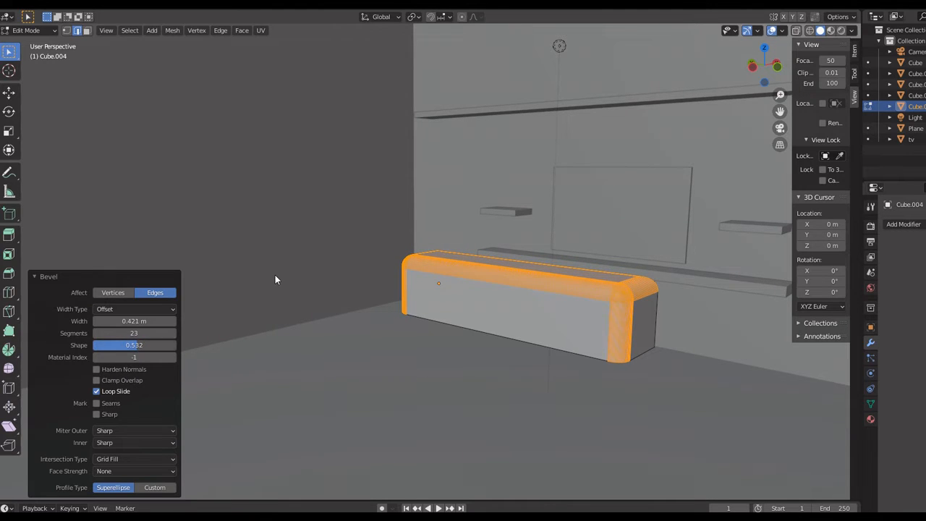
pyautogui.hotkey('alt', 'a')
pyautogui.press('Tab')
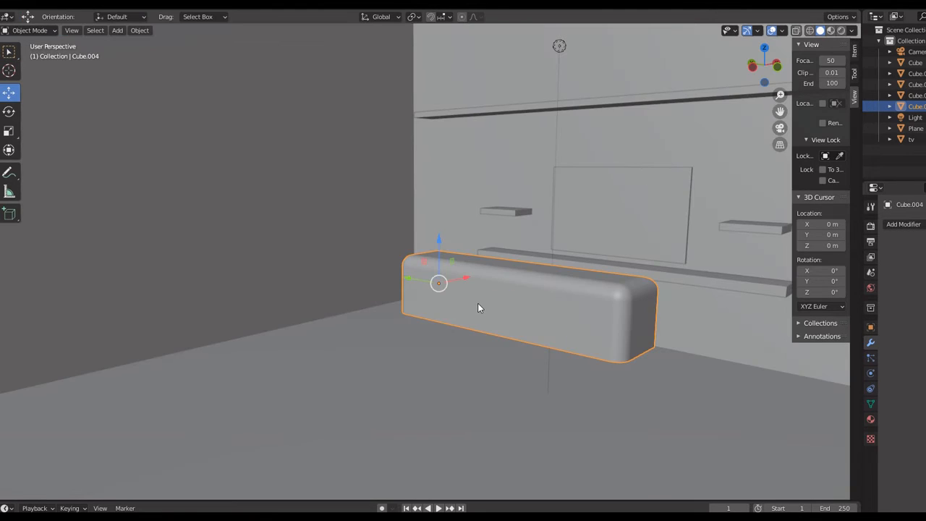
pyautogui.press('Tab')
pyautogui.press('Tab')
# Duplicate the rounded block and move the copy about 0.656 m straight down, directly beneath the original
pyautogui.rightClick(479, 286)
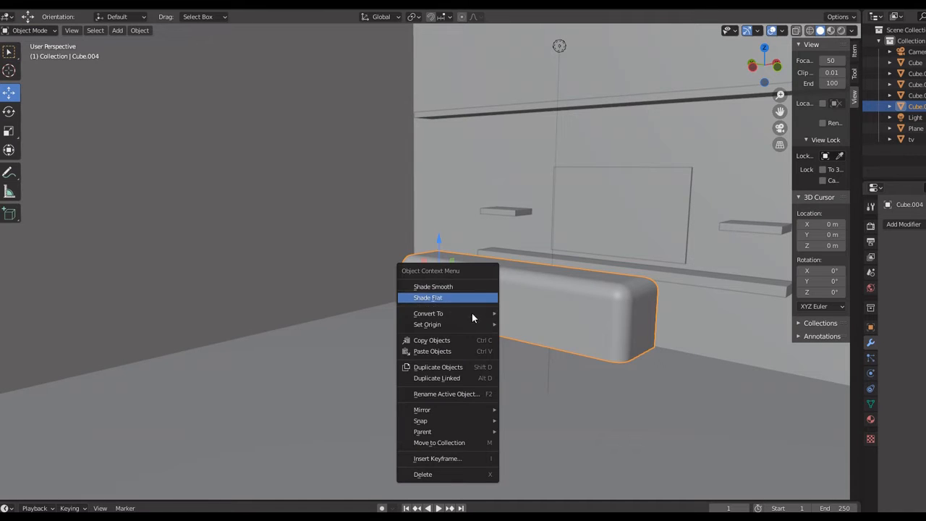
pyautogui.click(449, 367)
pyautogui.press('Escape')
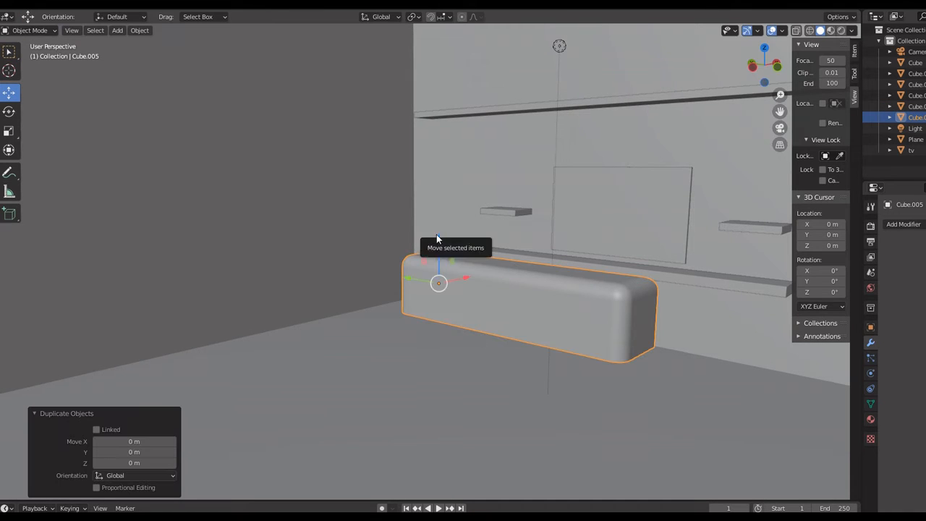
pyautogui.press('KP_1')
pyautogui.moveTo(383, 225); pyautogui.dragTo(383, 273)
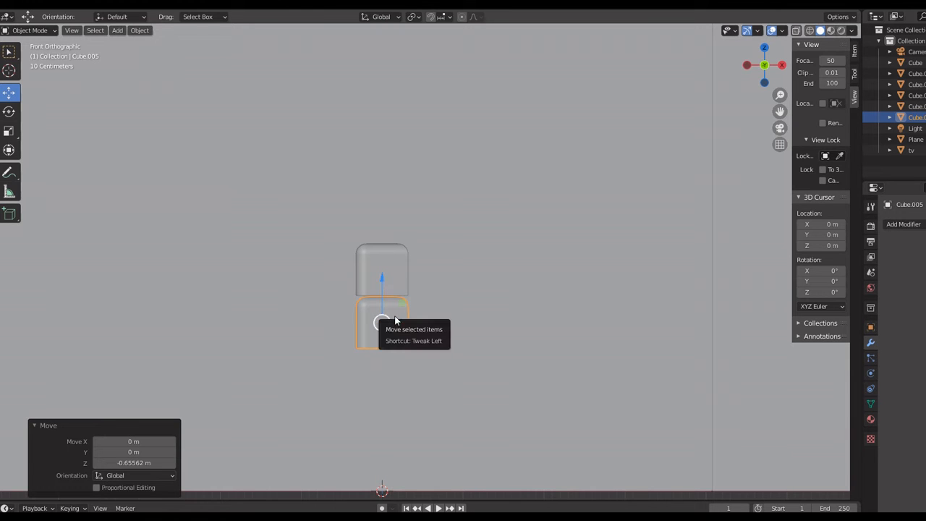
# Widen the lower block to about 1.92 times its size along the X axis
pyautogui.press('s')
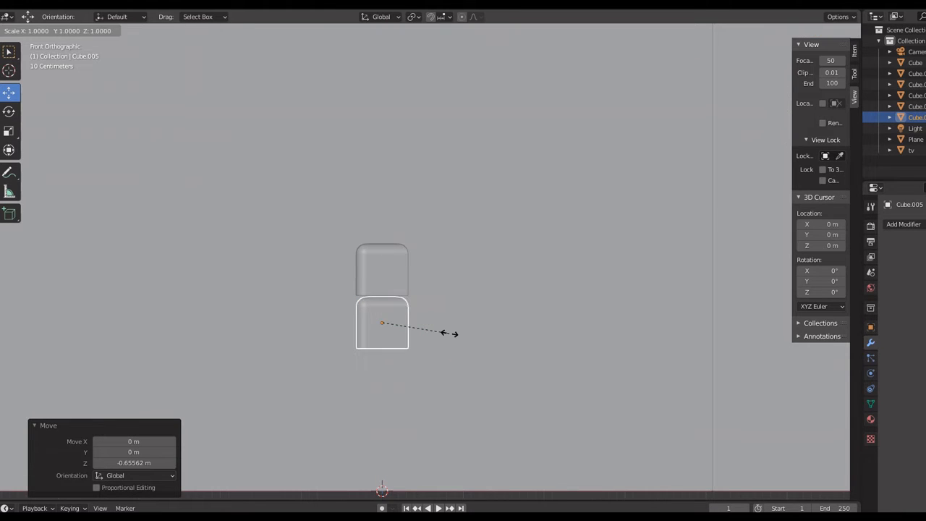
pyautogui.press('z')
pyautogui.click(448, 333)
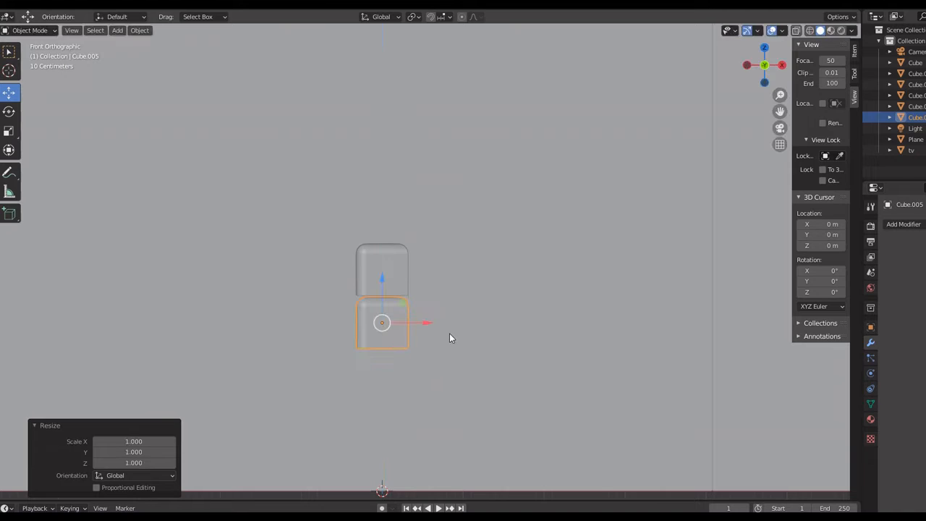
pyautogui.press('s')
pyautogui.press('x')
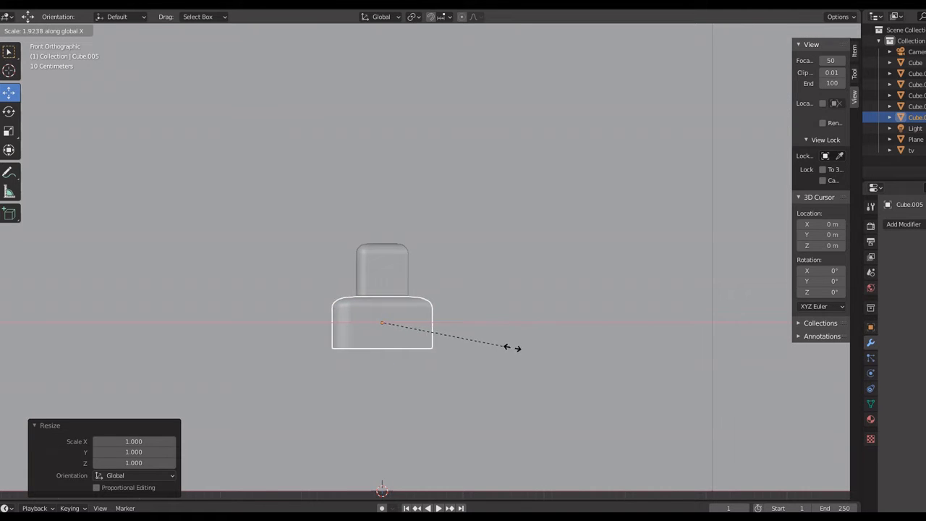
pyautogui.click(513, 348)
# Slide the widened lower block in the negative X direction so its back lines up with the upper block as a sofa seat
pyautogui.moveTo(419, 327); pyautogui.dragTo(394, 323)
pyautogui.moveTo(352, 279); pyautogui.dragTo(354, 266)
pyautogui.moveTo(756, 71)
pyautogui.mouseDown()
pyautogui.moveTo(731, 61)
pyautogui.moveTo(827, 70)
pyautogui.moveTo(799, 113)
pyautogui.moveTo(754, 67)
pyautogui.moveTo(705, 63)
pyautogui.moveTo(745, 68)
pyautogui.moveTo(756, 103)
pyautogui.moveTo(757, 72)
pyautogui.mouseUp()
pyautogui.click(455, 163)
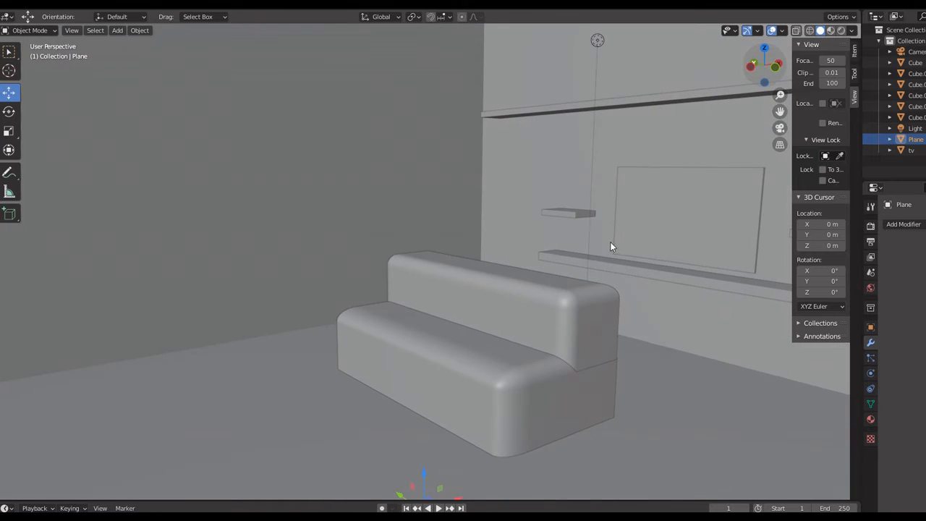
# Join the upper backrest block and the lower seat block into a single sofa object
pyautogui.click(533, 296)
pyautogui.keyDown('shift'); pyautogui.click(472, 355); pyautogui.keyUp('shift')
pyautogui.rightClick(471, 356)
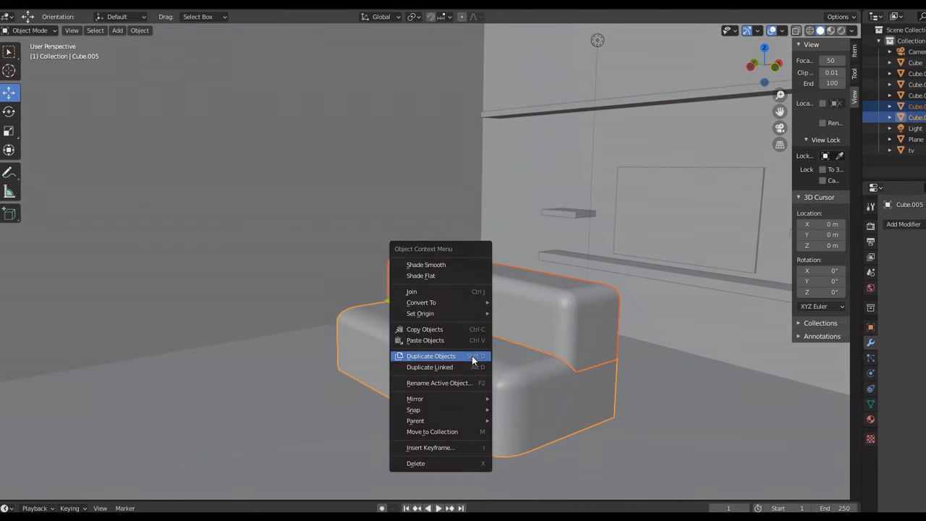
pyautogui.click(442, 290)
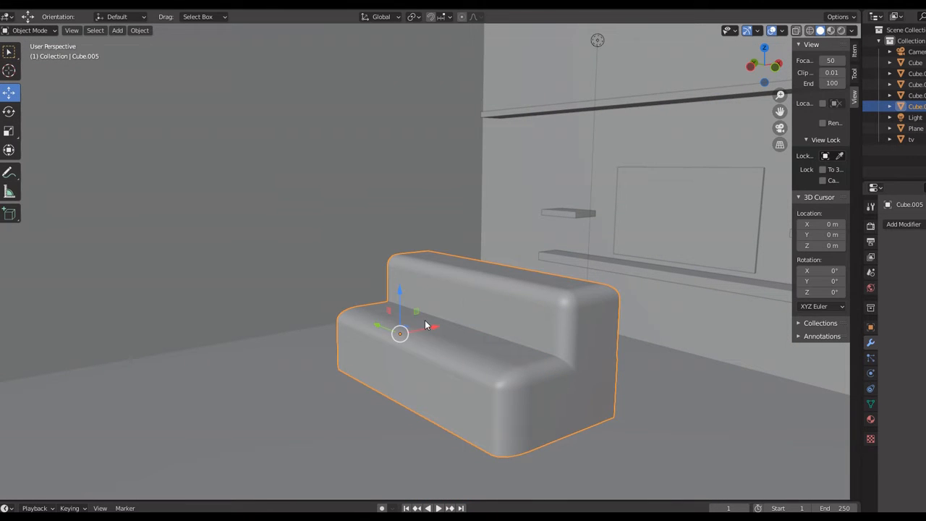
# Rotate the sofa 180° around the Z axis to face the TV wall and move it farther away from that wall
pyautogui.write('rz180')
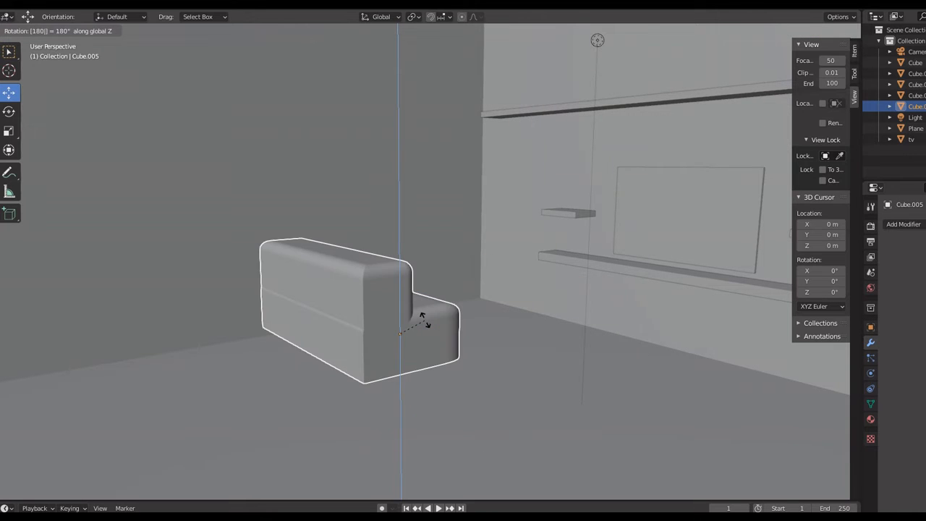
pyautogui.press('Return')
pyautogui.moveTo(377, 325); pyautogui.dragTo(376, 358)
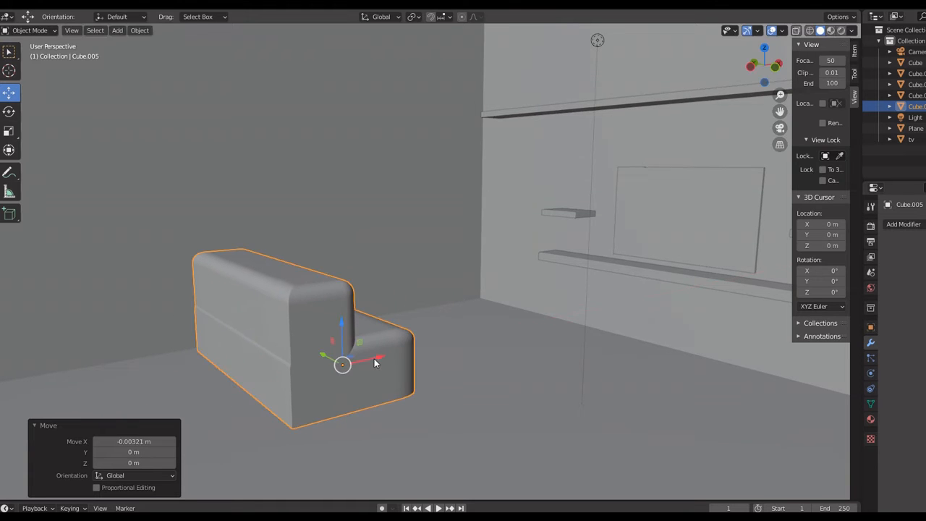
# Shift the sofa along the Y axis to centre it in front of the TV and lower it about 0.32 m
pyautogui.press('KP_1')
pyautogui.press('ctrl+KP_3')
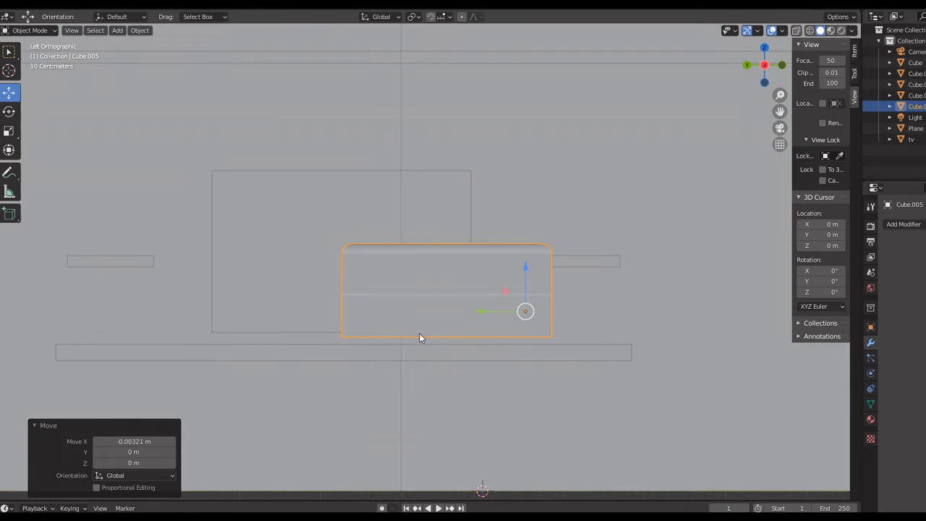
pyautogui.moveTo(489, 312); pyautogui.dragTo(373, 307)
pyautogui.moveTo(417, 263); pyautogui.dragTo(415, 291)
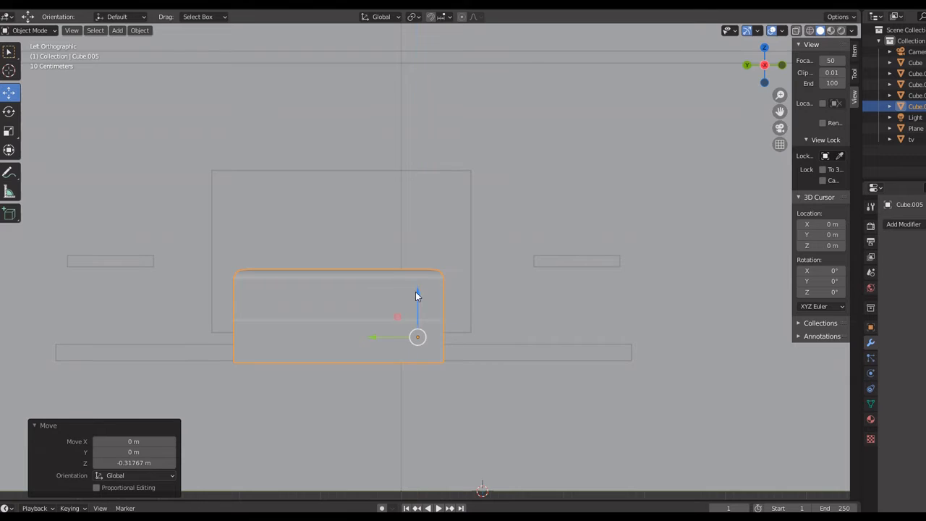
# Move the sofa about 4.79 m along X toward the TV wall and lower it about 1.59 m toward the floor
pyautogui.click(781, 65)
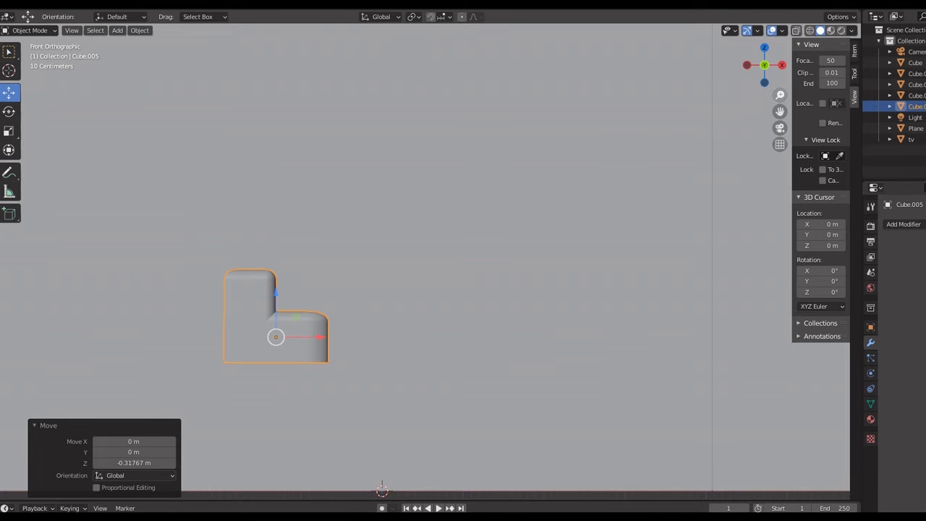
pyautogui.moveTo(780, 95); pyautogui.dragTo(589, 192)
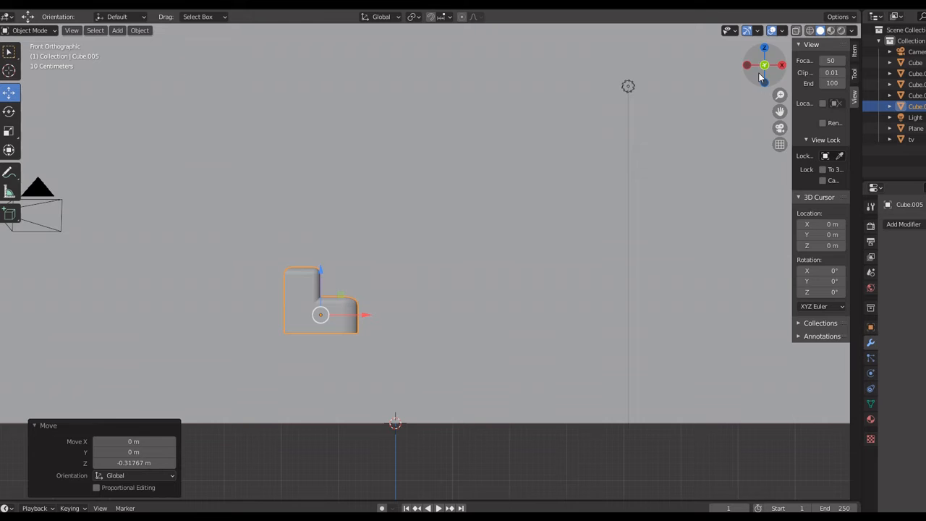
pyautogui.moveTo(759, 73); pyautogui.dragTo(768, 89)
pyautogui.moveTo(360, 316); pyautogui.dragTo(623, 307)
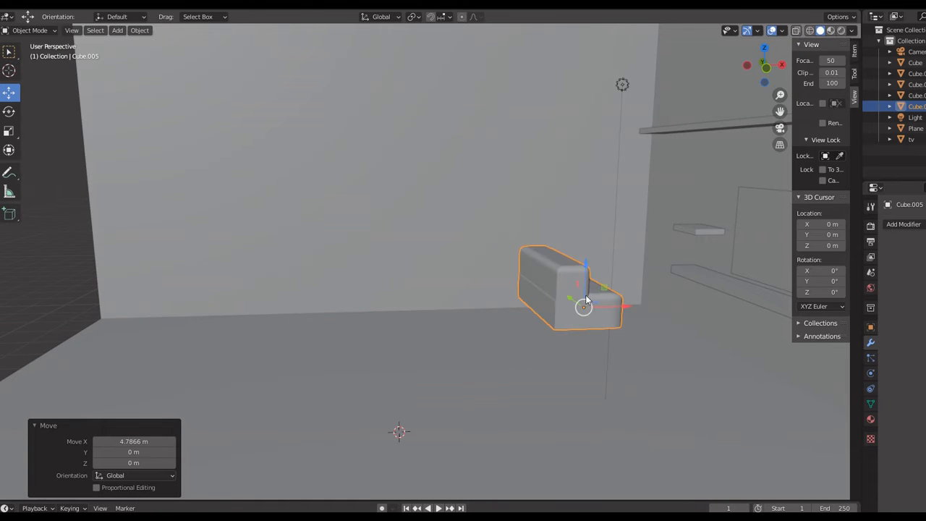
pyautogui.moveTo(584, 274); pyautogui.dragTo(584, 357)
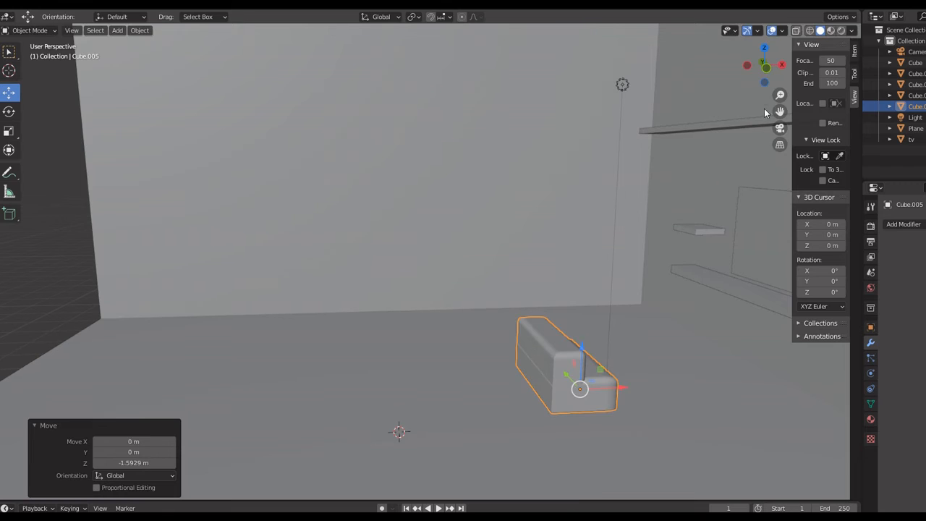
# Scale the sofa up to about 1.5 times its size, adjust its height to the floor, and pull it back from the TV wall
pyautogui.click(780, 128)
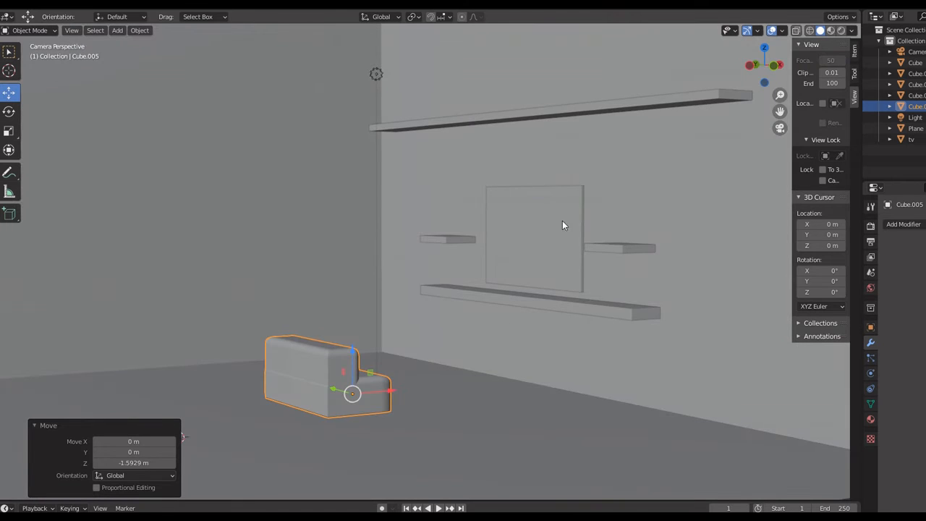
pyautogui.click(442, 293)
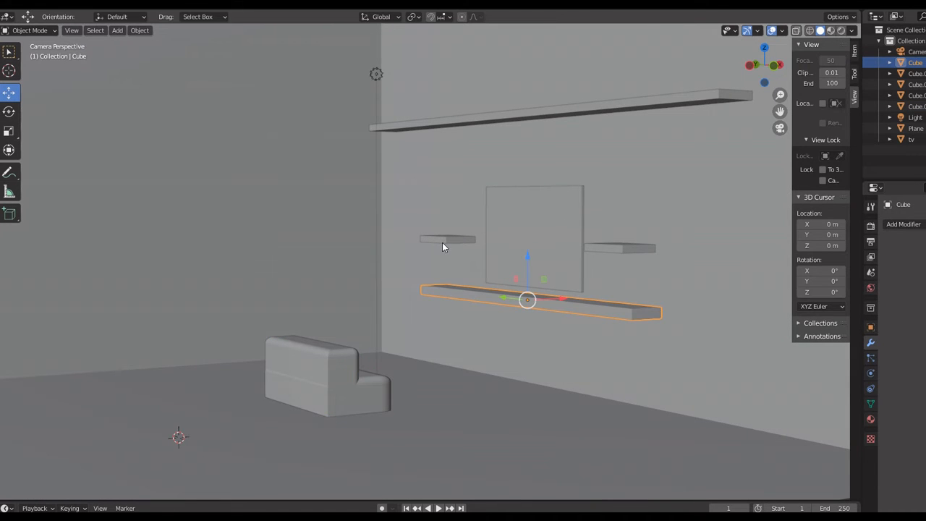
pyautogui.click(345, 370)
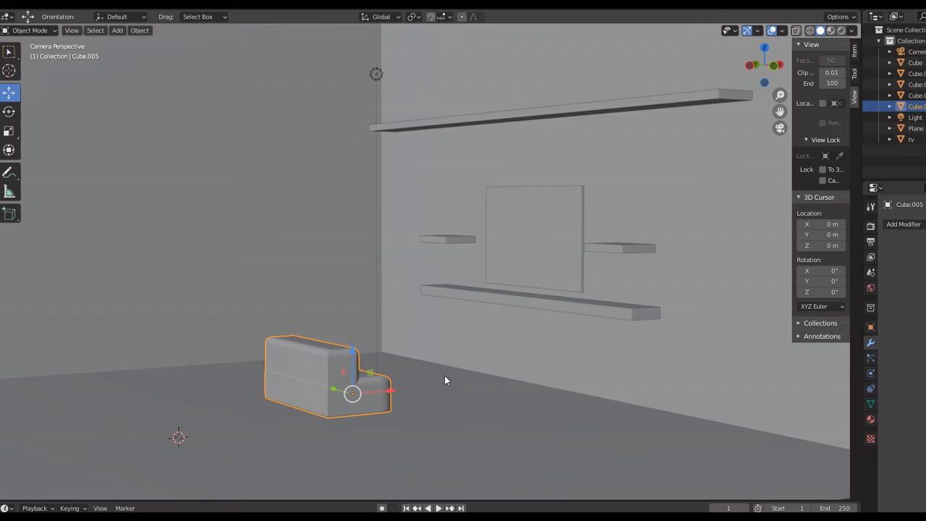
pyautogui.press('s')
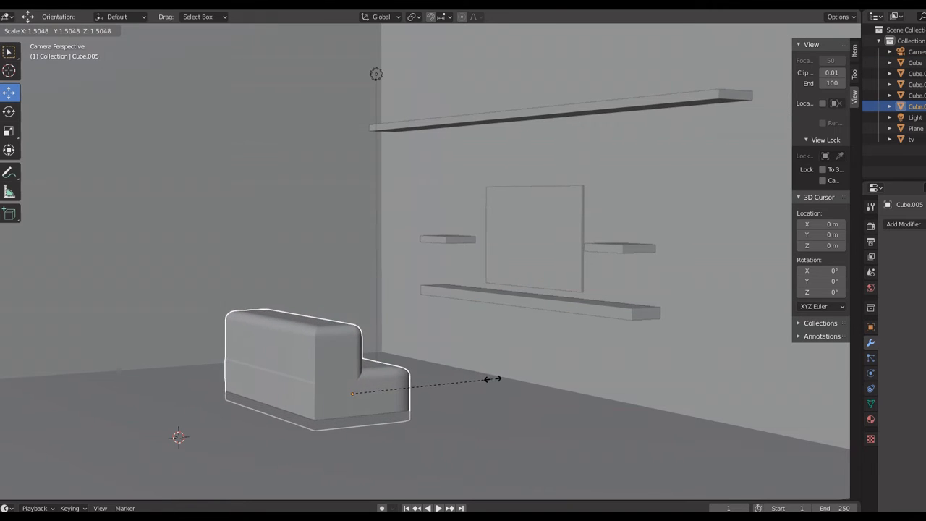
pyautogui.click(492, 378)
pyautogui.moveTo(352, 349); pyautogui.dragTo(352, 340)
pyautogui.moveTo(378, 383); pyautogui.dragTo(248, 395)
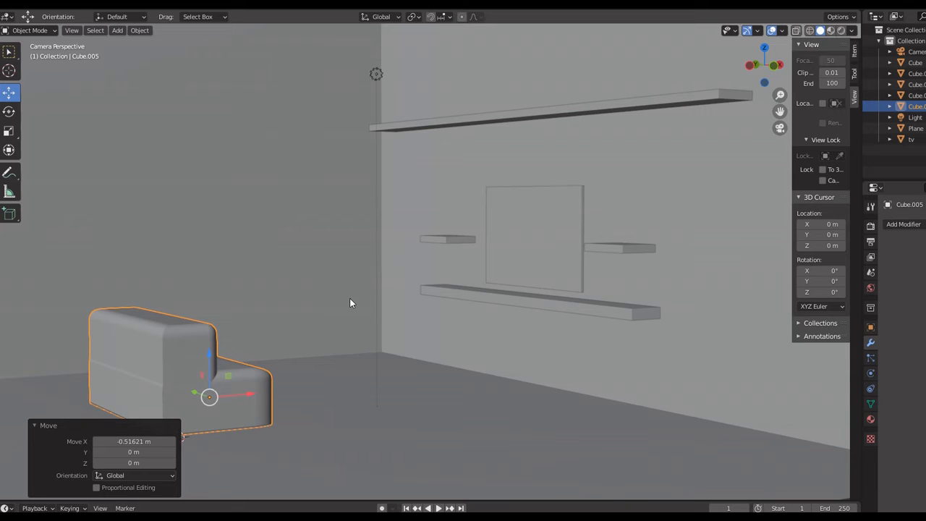
pyautogui.click(182, 341)
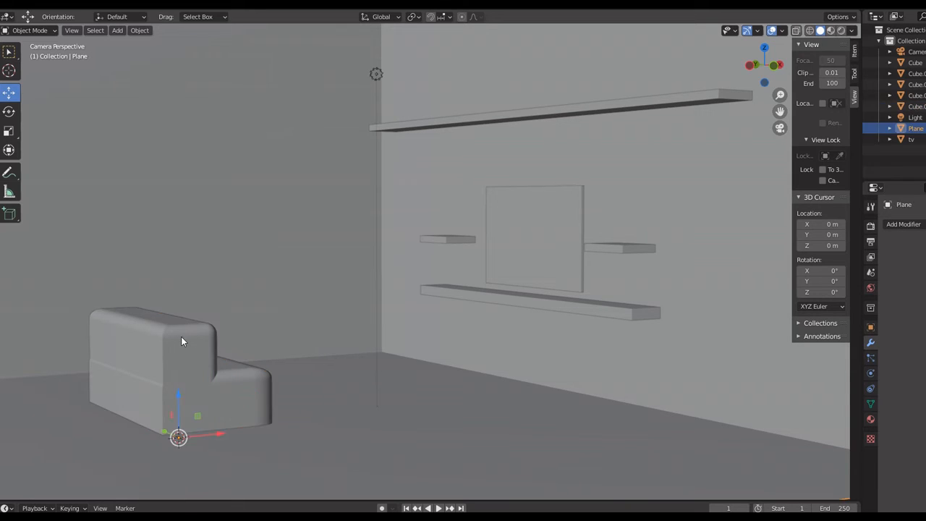
pyautogui.click(533, 232)
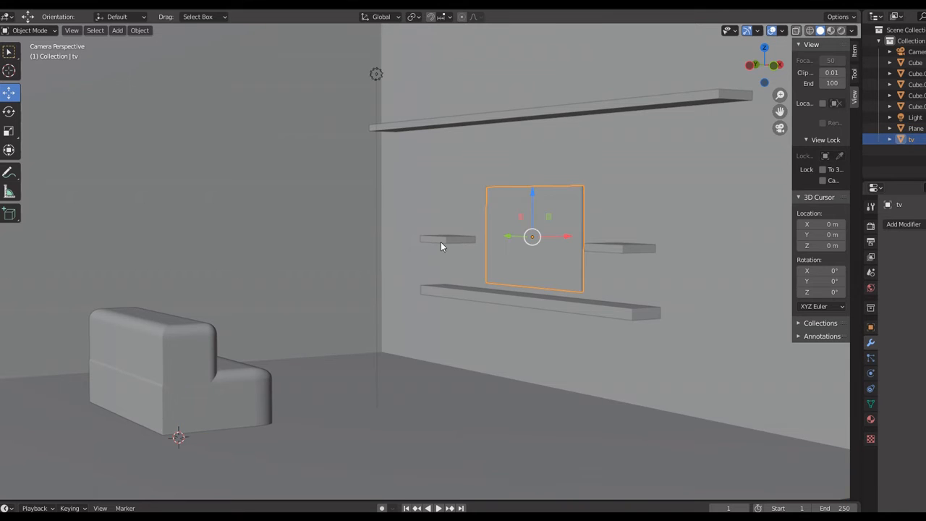
pyautogui.click(441, 240)
pyautogui.click(514, 300)
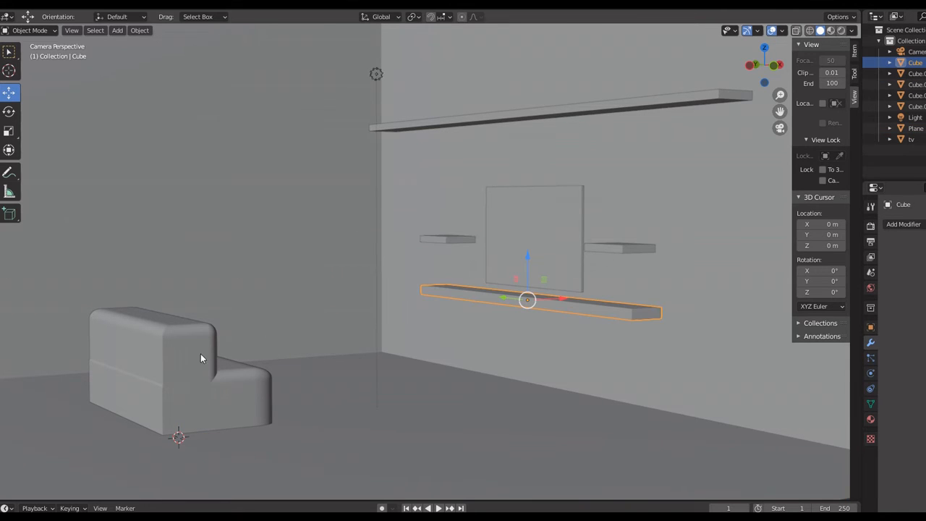
pyautogui.click(347, 440)
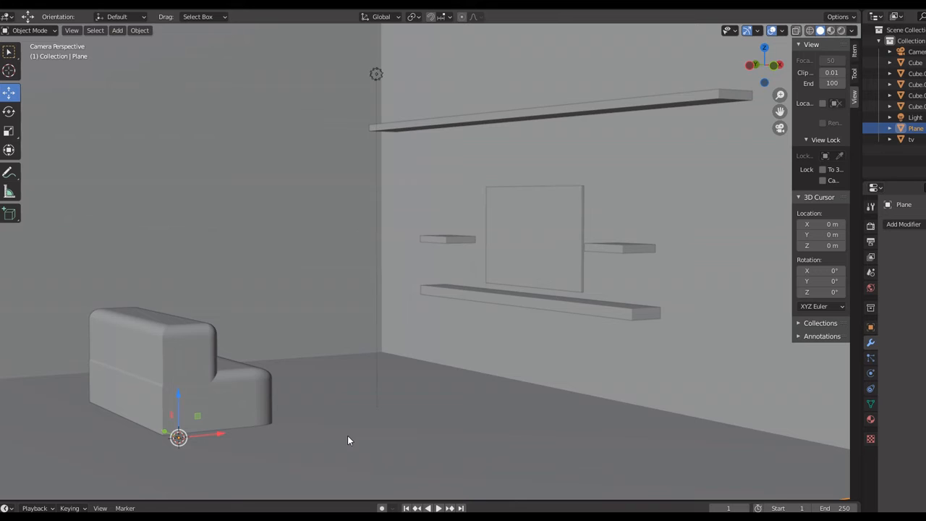
# Thin the long shelf below the TV to about 0.68 of its height along the Z axis
pyautogui.click(530, 302)
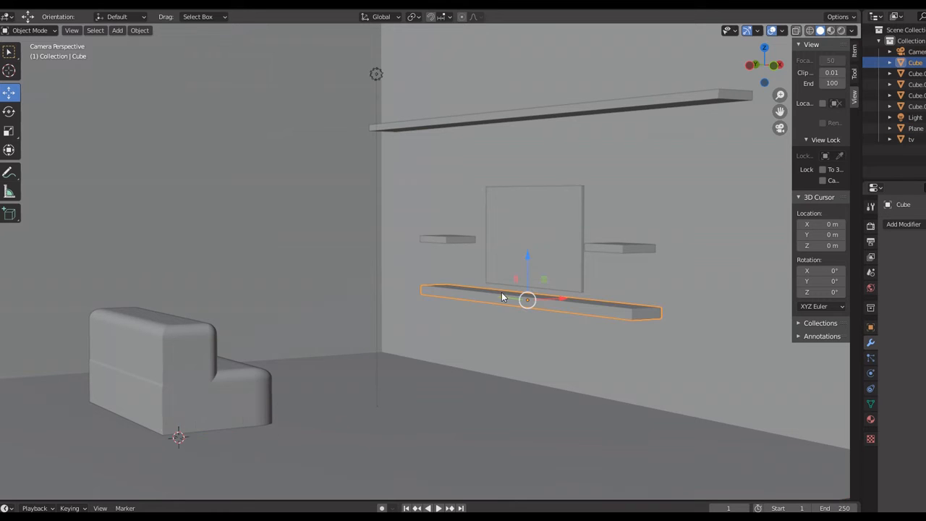
pyautogui.press('s')
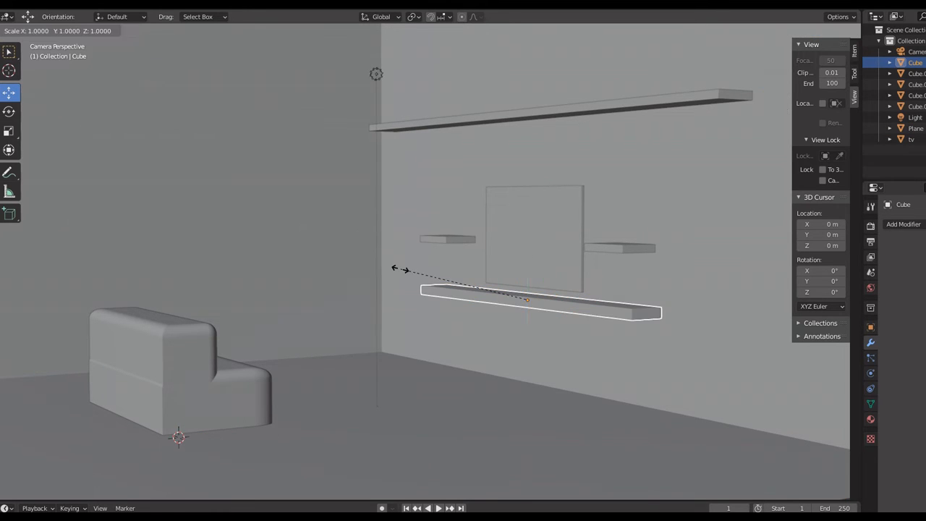
pyautogui.press('z')
pyautogui.click(442, 277)
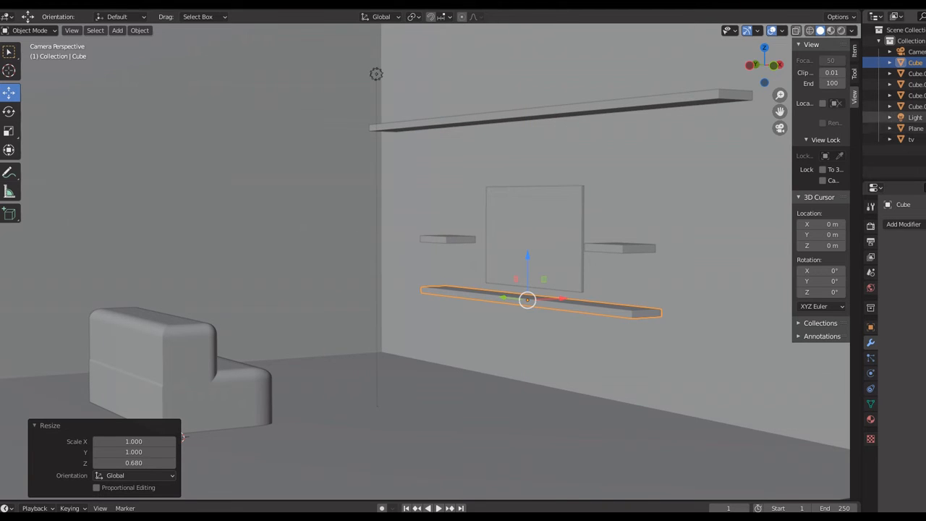
# Lower the TV, the two side shelves and the long shelf beneath it together by about 0.64 m, hiding the room while selecting them
pyautogui.click(925, 128)
pyautogui.moveTo(403, 149); pyautogui.dragTo(589, 340)
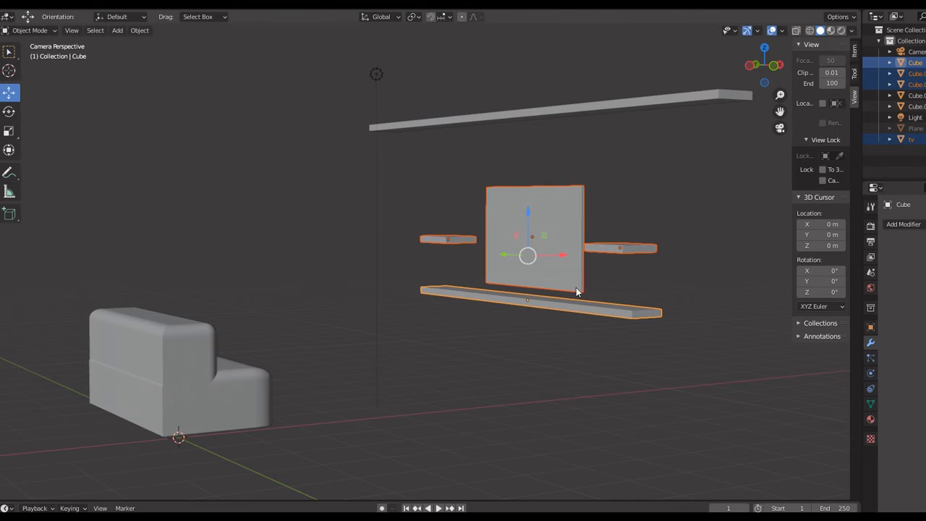
pyautogui.click(924, 128)
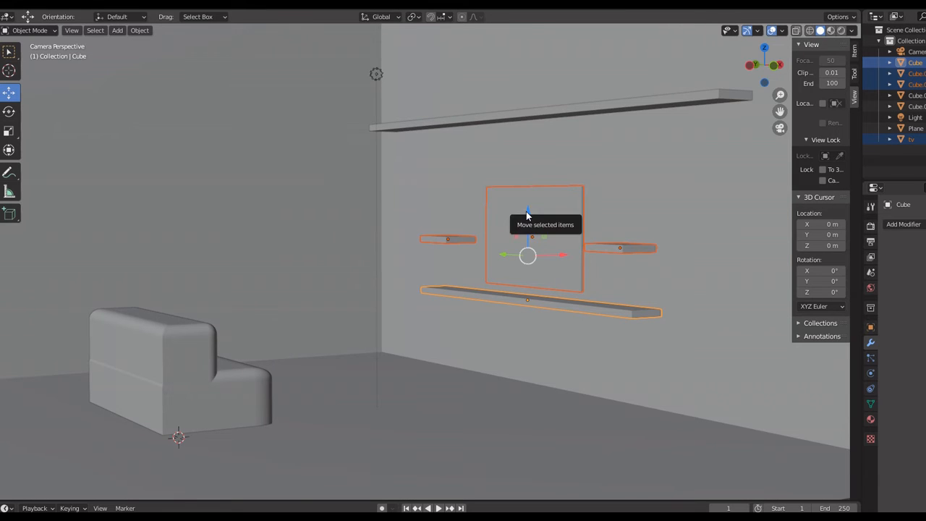
pyautogui.moveTo(528, 212); pyautogui.dragTo(529, 246)
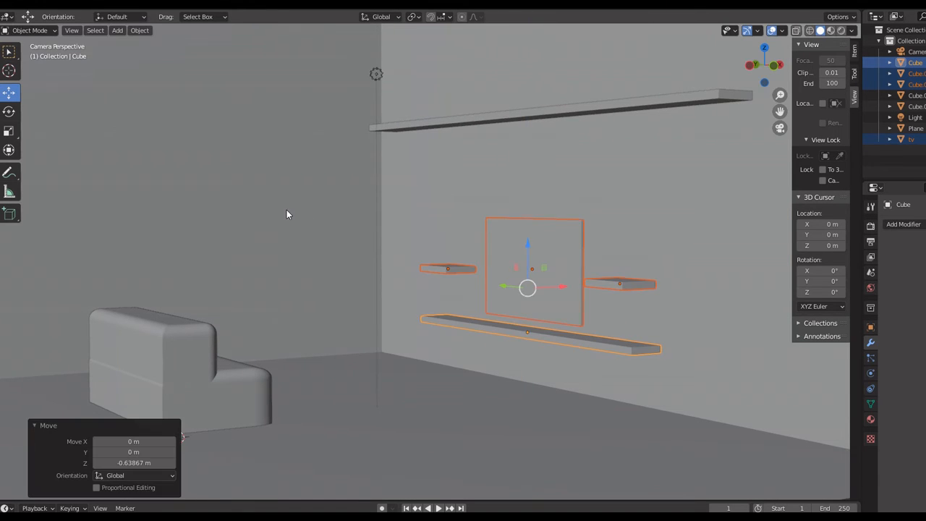
pyautogui.click(480, 121)
pyautogui.click(480, 121)
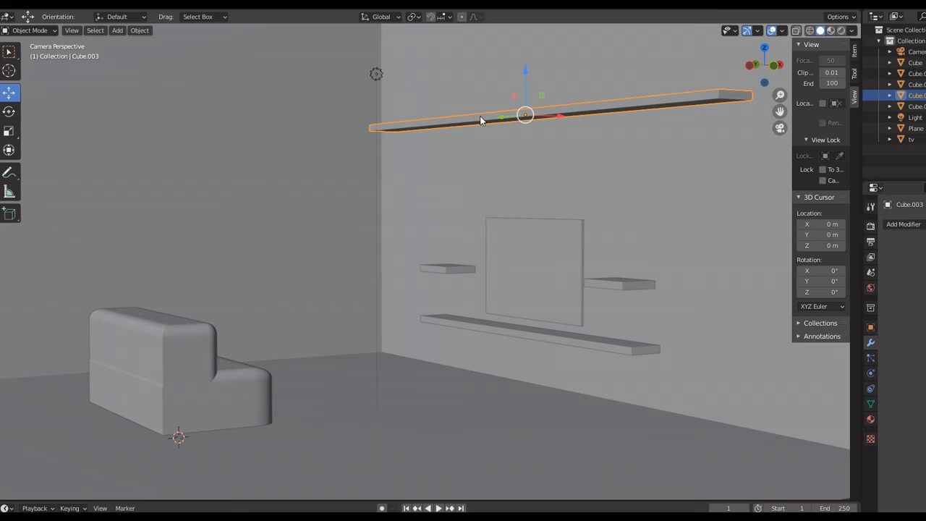
pyautogui.click(447, 270)
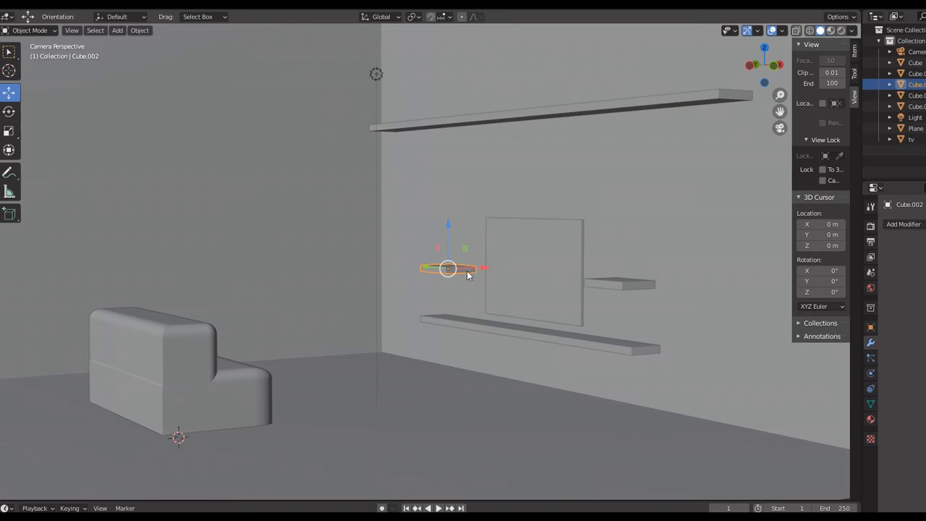
pyautogui.click(627, 286)
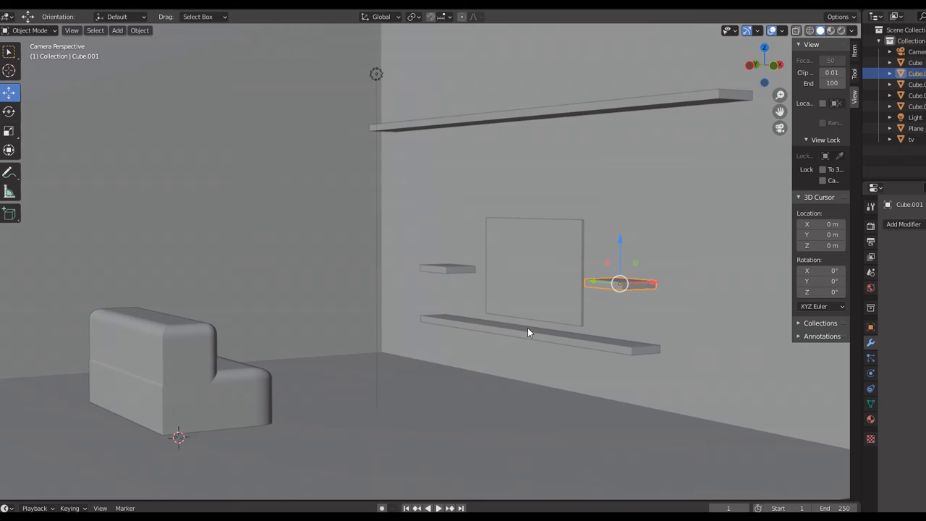
# Duplicate the sofa in place and rotate the copy 90° around the Z axis
pyautogui.click(188, 395)
pyautogui.rightClick(165, 367)
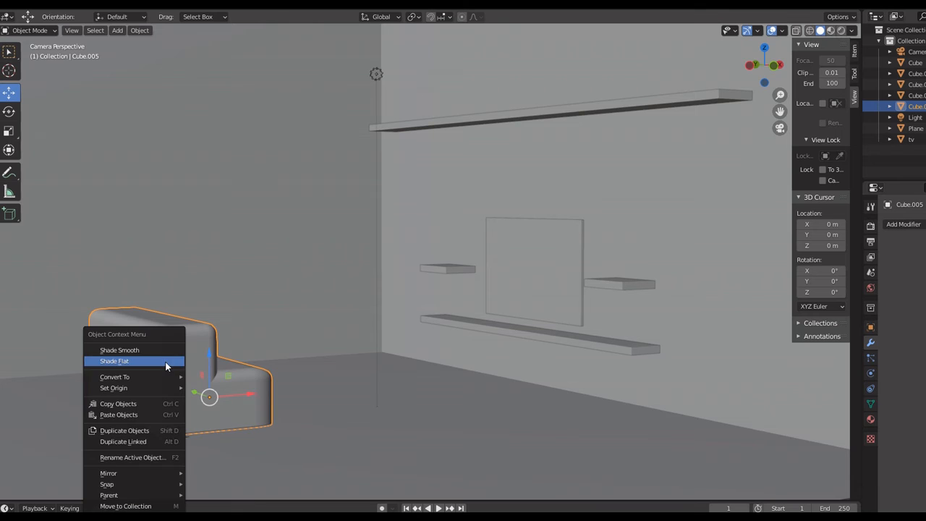
pyautogui.click(164, 429)
pyautogui.rightClick(164, 426)
pyautogui.press('r')
pyautogui.press('z')
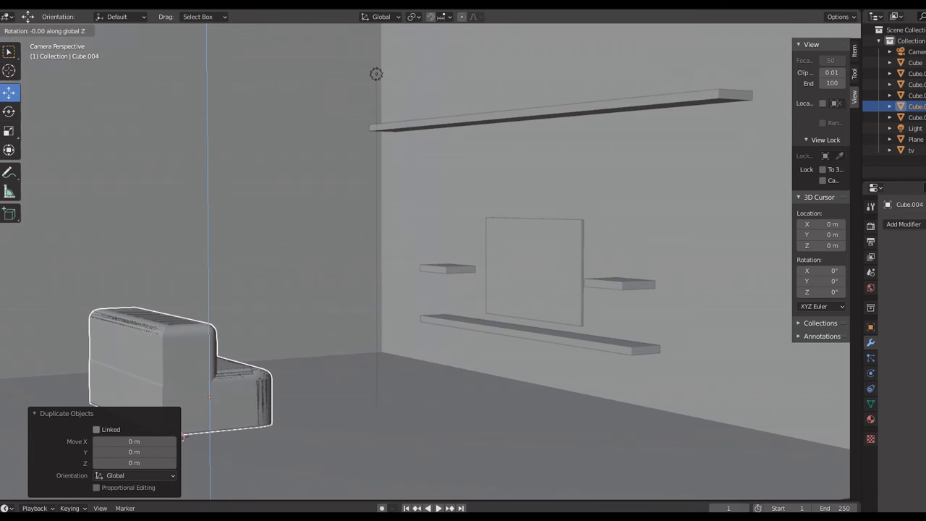
pyautogui.press('9')
pyautogui.press('0')
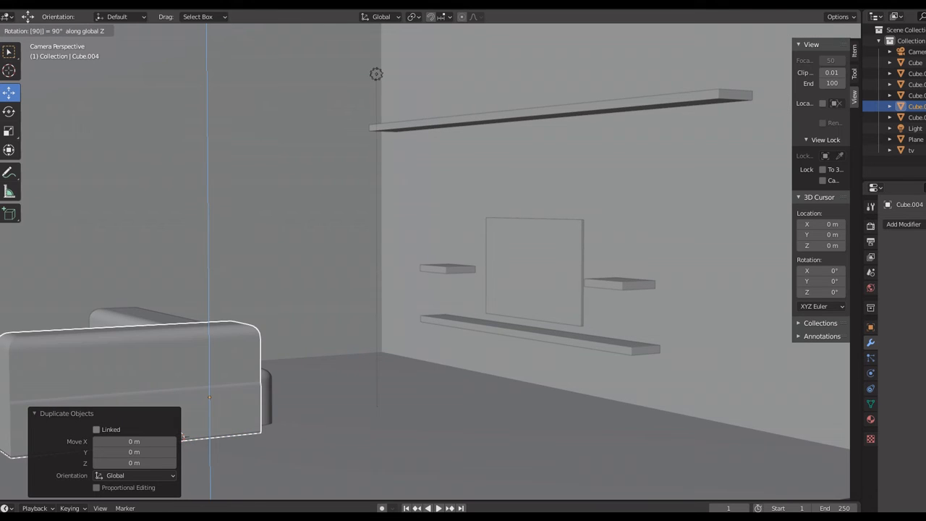
pyautogui.press('Return')
# Turn the sofa copy a further 180° around the Z axis so its seat faces away from the side wall
pyautogui.press('r')
pyautogui.press('z')
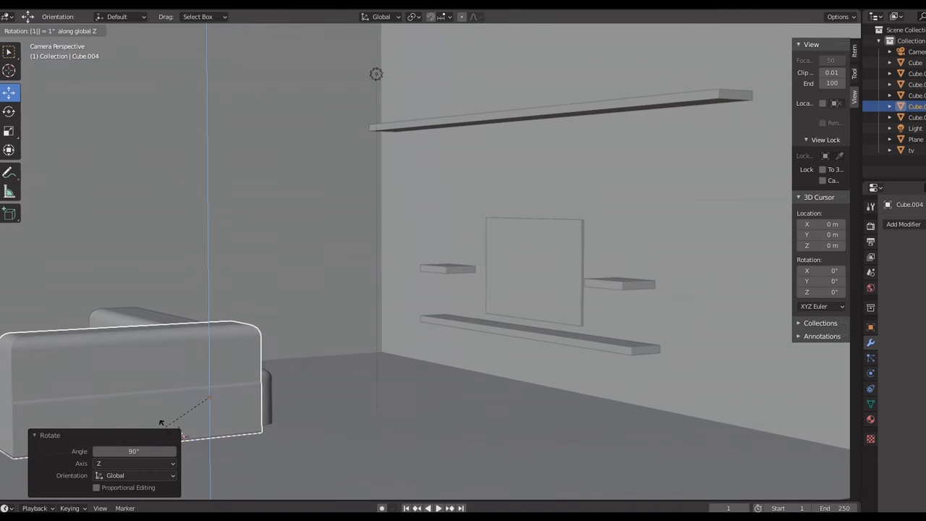
pyautogui.press('1')
pyautogui.press('8')
pyautogui.press('0')
pyautogui.press('Return')
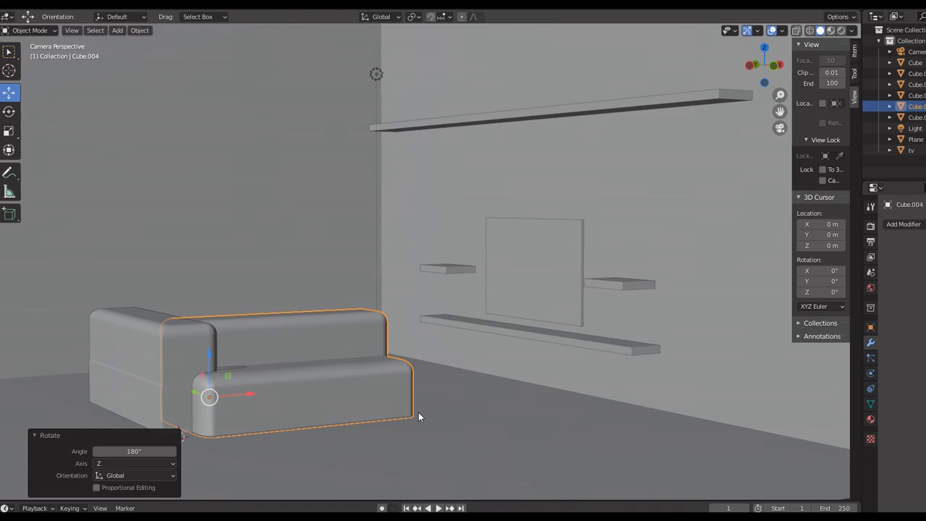
# Shorten the sofa copy to about 0.447 of its length along the X axis to make an armchair
pyautogui.press('s')
pyautogui.press('x')
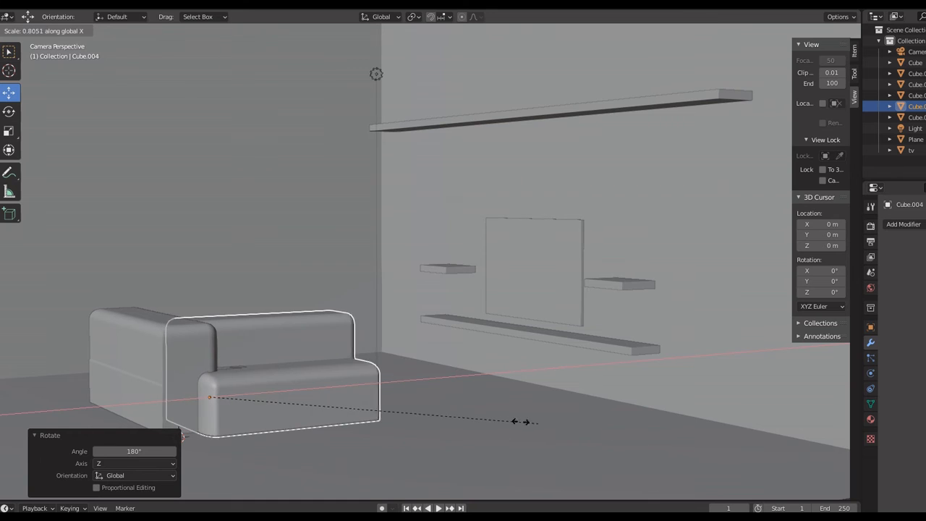
pyautogui.click(412, 415)
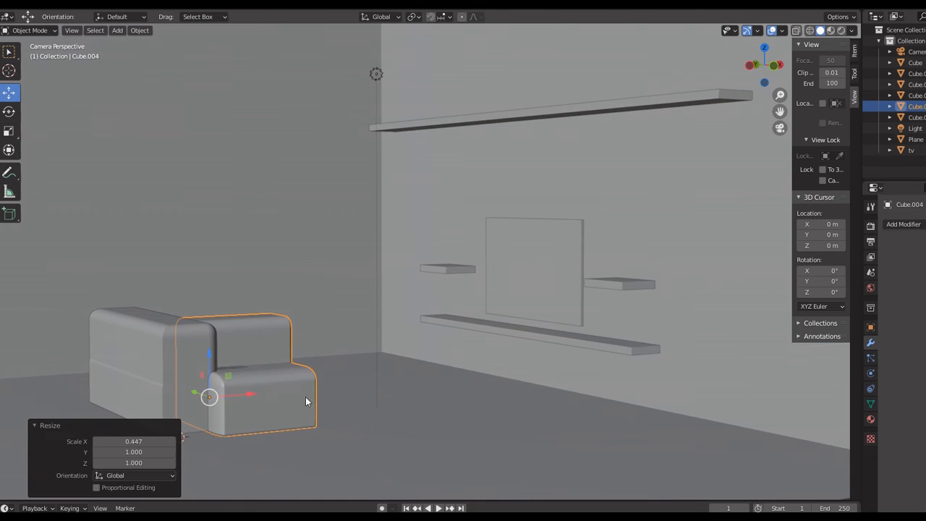
# Position the armchair beyond the main sofa's far end near the side wall, finishing with a shift of about 1.13 m in negative X
pyautogui.moveTo(249, 393); pyautogui.dragTo(290, 356)
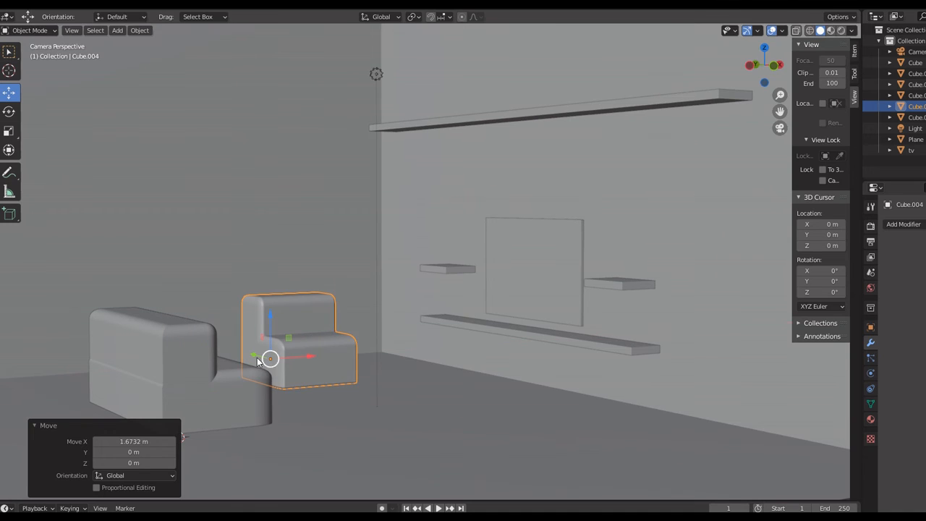
pyautogui.press('KP_7')
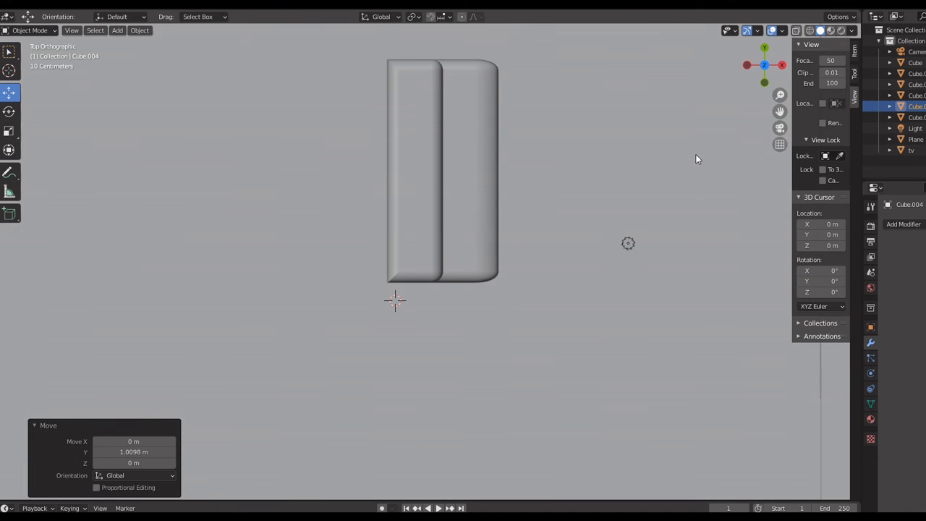
pyautogui.moveTo(780, 111); pyautogui.dragTo(626, 260)
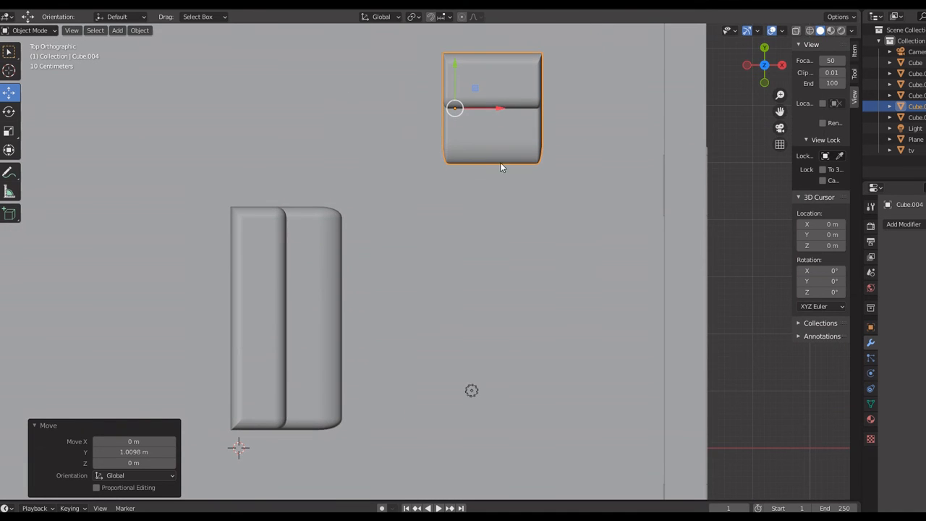
pyautogui.moveTo(453, 64); pyautogui.dragTo(463, 81)
pyautogui.moveTo(498, 127); pyautogui.dragTo(434, 125)
pyautogui.press('KP_0')
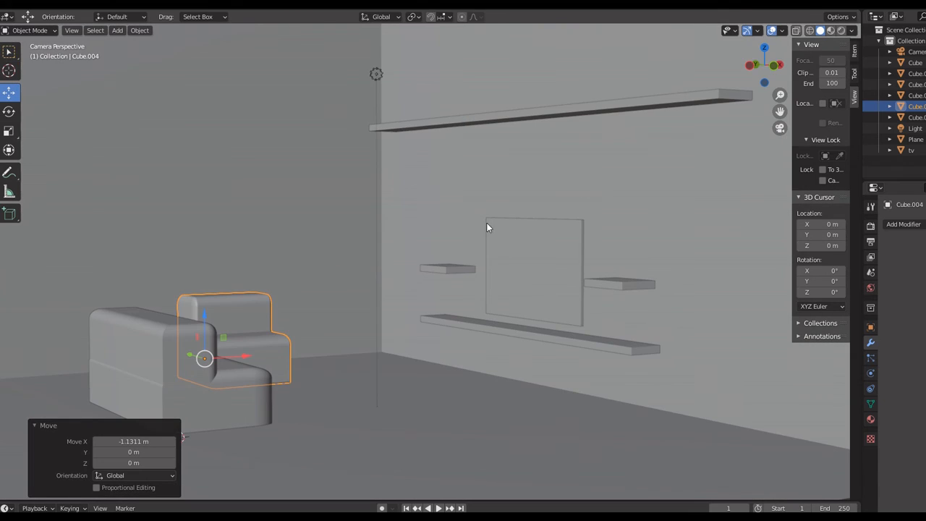
pyautogui.click(312, 252)
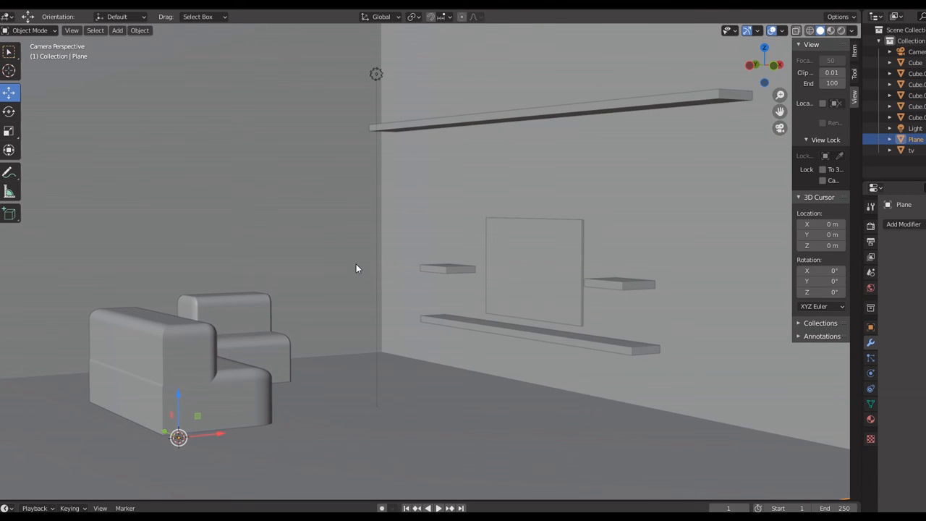